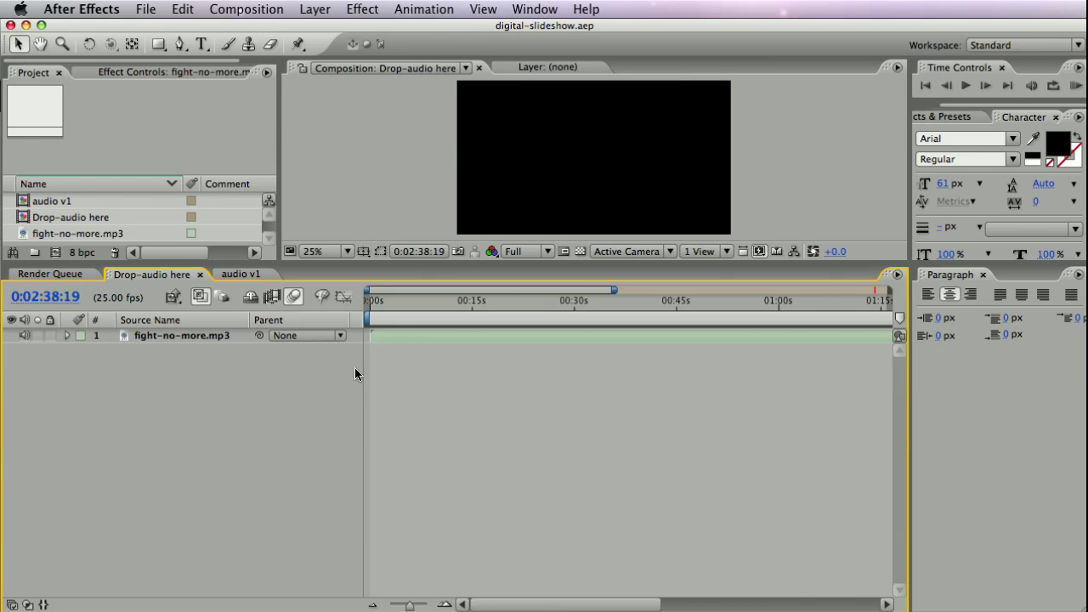
Step: Scrub the fight-no-more.mp3 layer to its end, then set the current time near 0:45
left_click(178, 338)
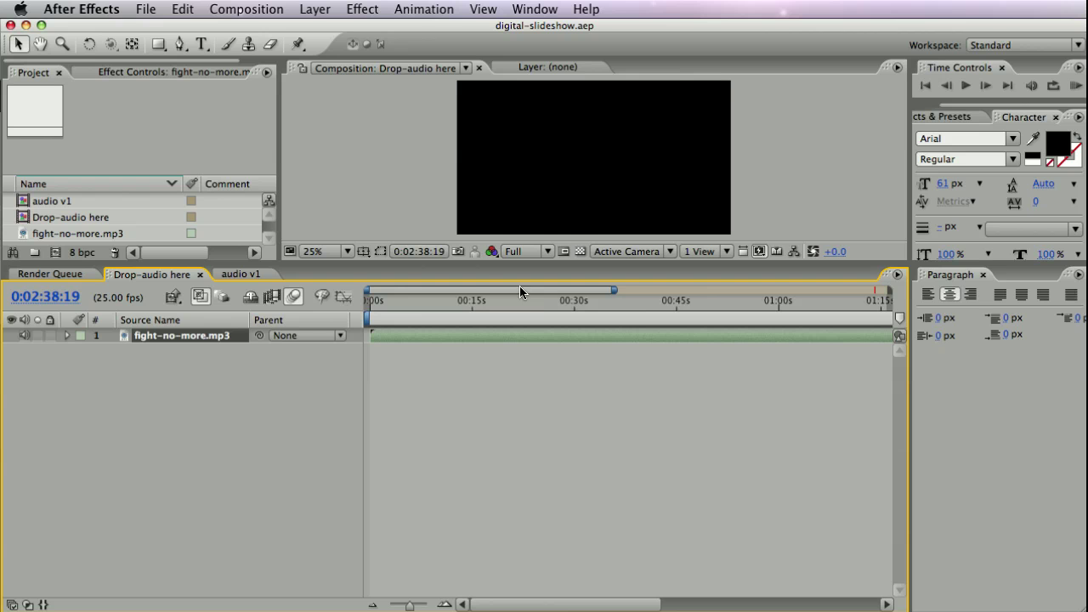
left_click_drag(387, 300, 893, 300)
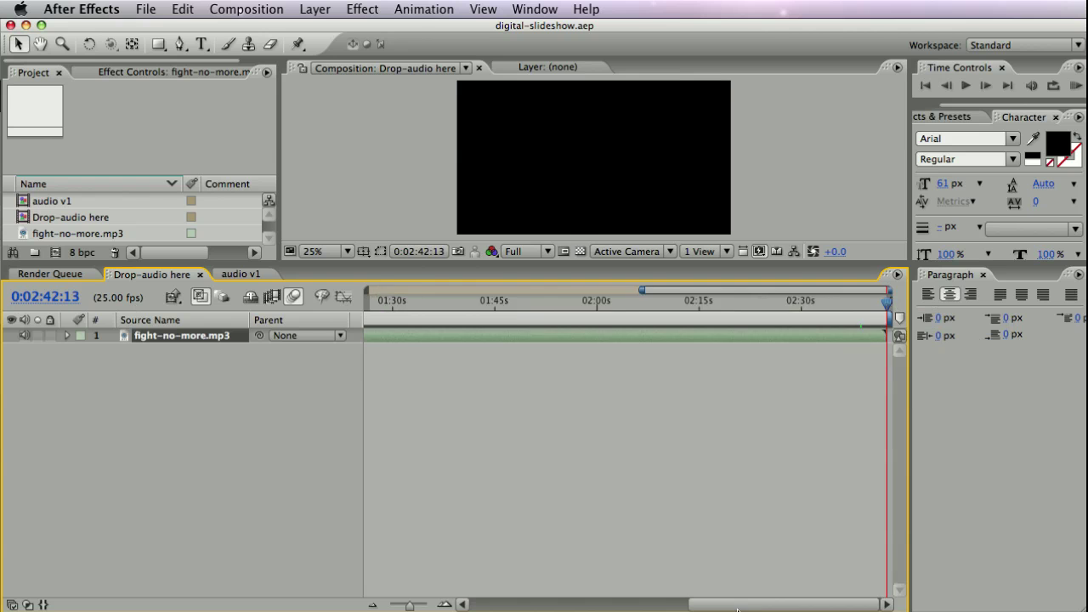
left_click_drag(738, 609, 512, 609)
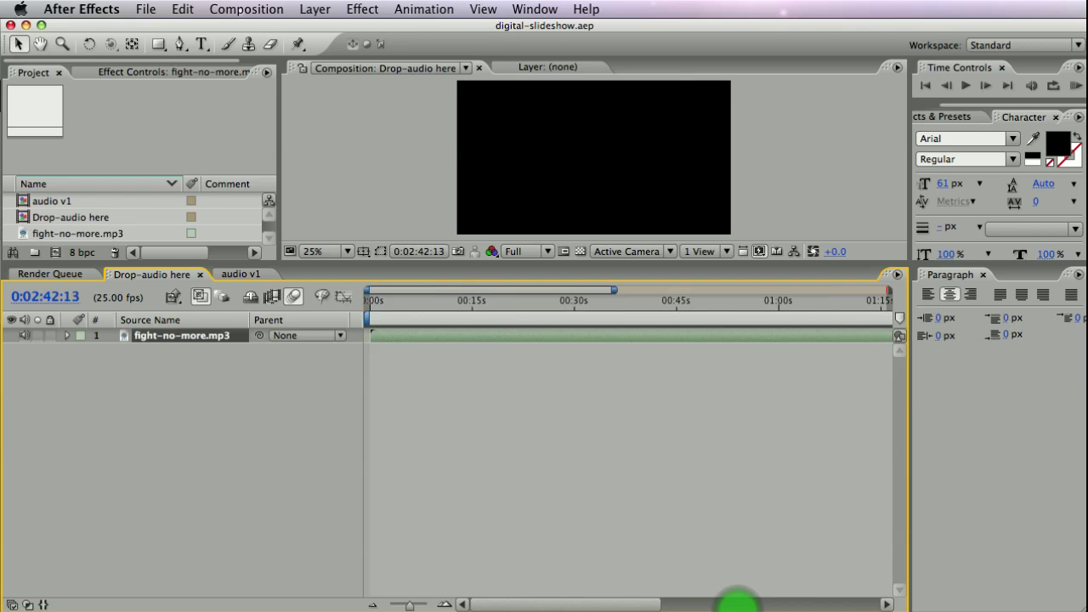
left_click(672, 302)
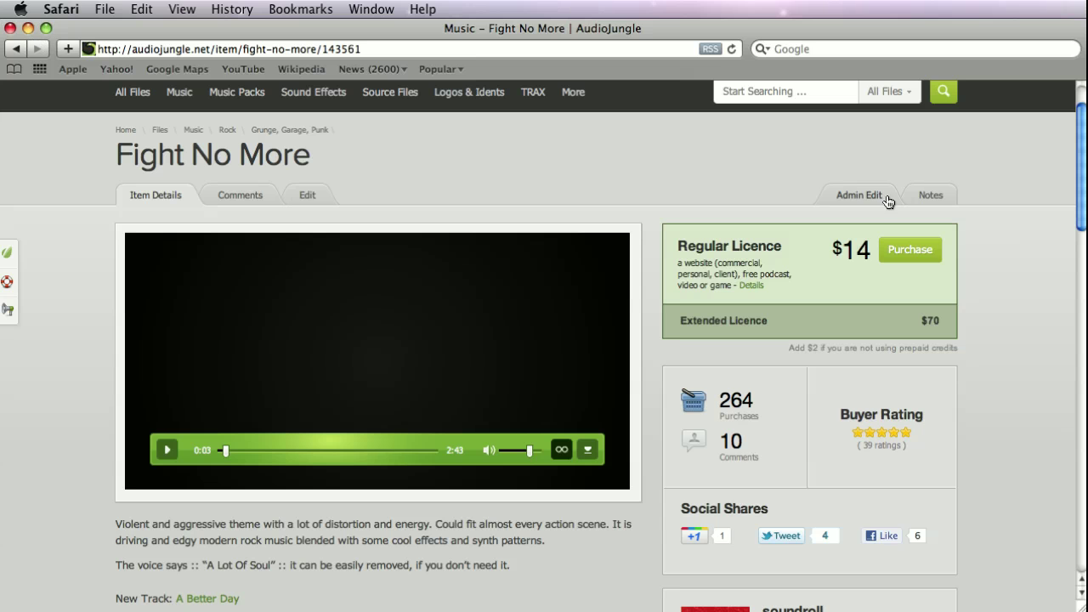
mouse_move(1080, 181)
left_mouse_down()
mouse_move(1085, 213)
mouse_move(1085, 178)
left_mouse_up()
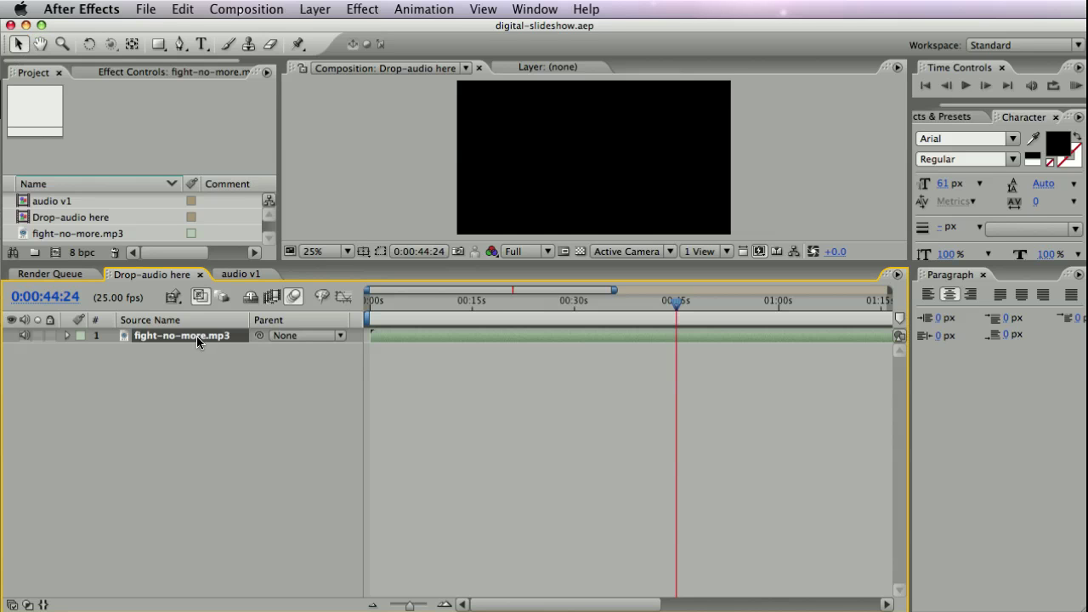
Step: Show the fight-no-more.mp3 waveform and scrub through the first ten seconds
key("l")
key("l")
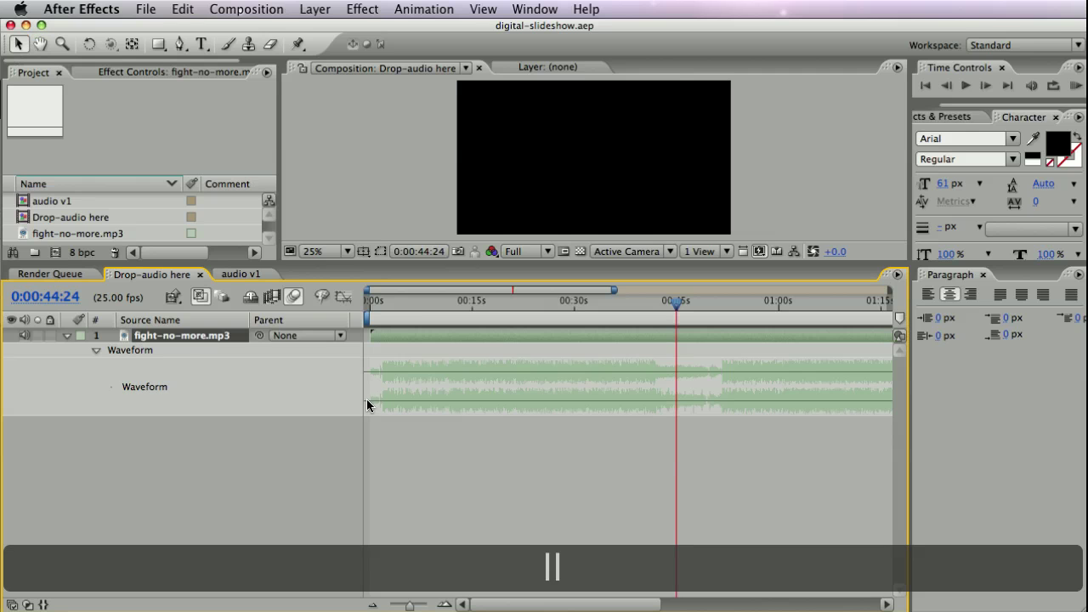
left_click_drag(399, 303, 421, 605)
left_click_drag(490, 304, 547, 305)
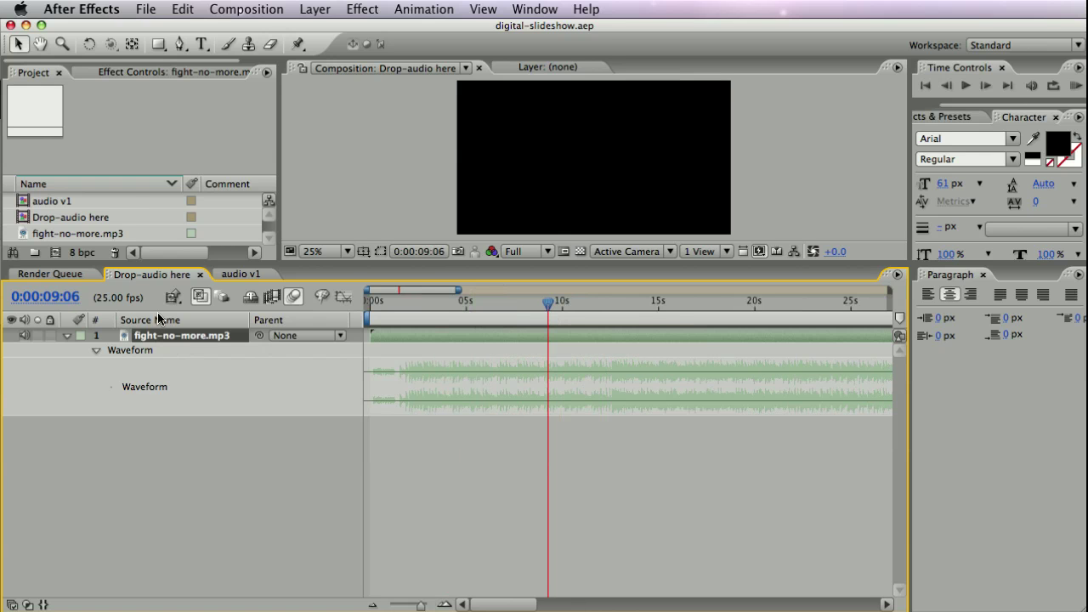
Step: Select Drop-audio here in the Project panel and set the time to the dip at 0:00:44:22
left_click(42, 223)
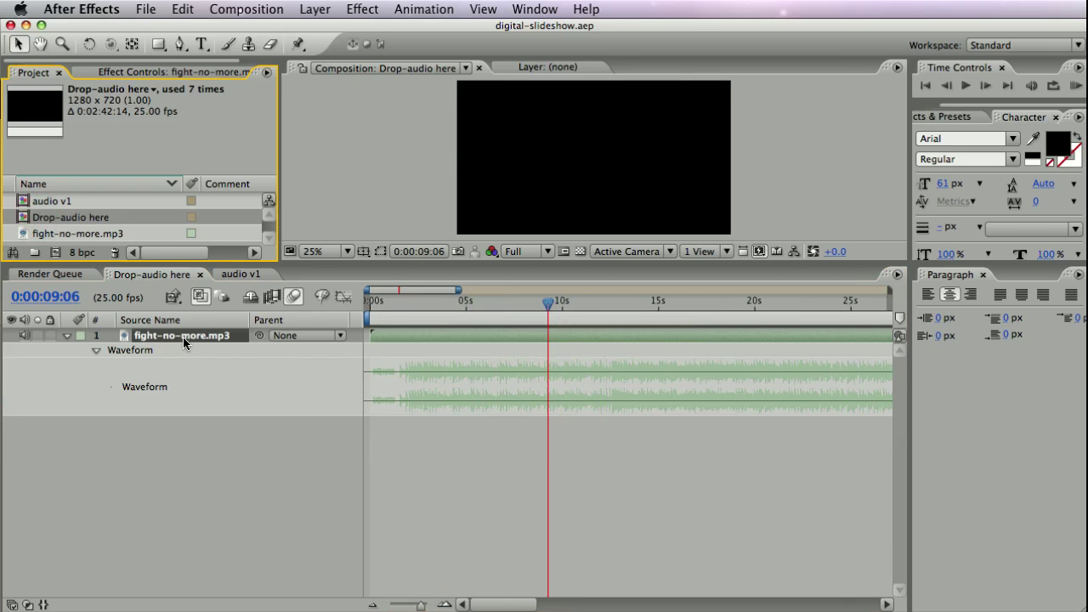
left_click(376, 296)
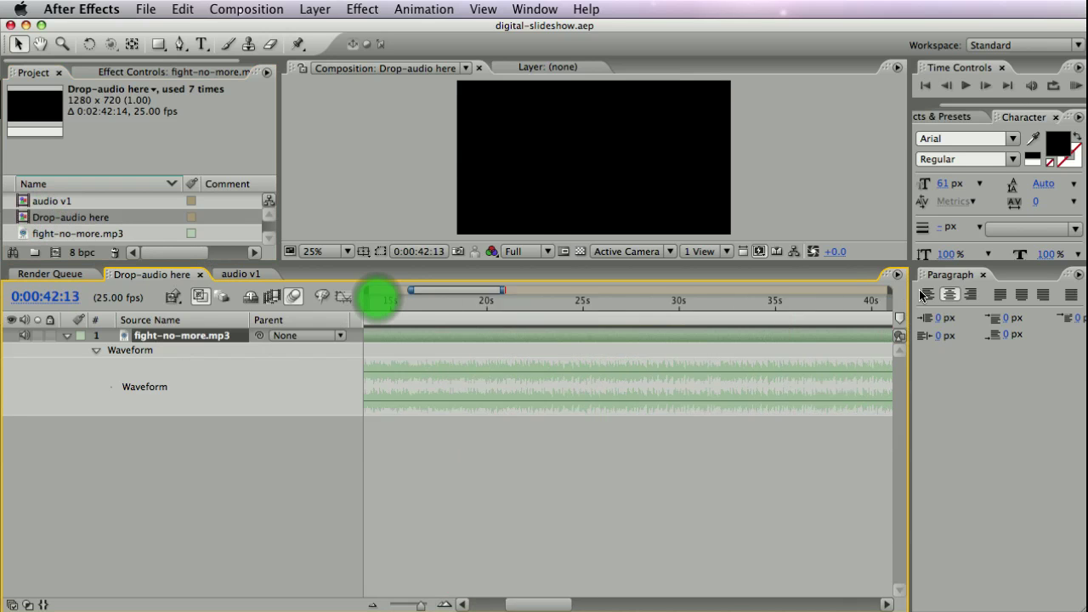
left_click_drag(698, 298, 588, 299)
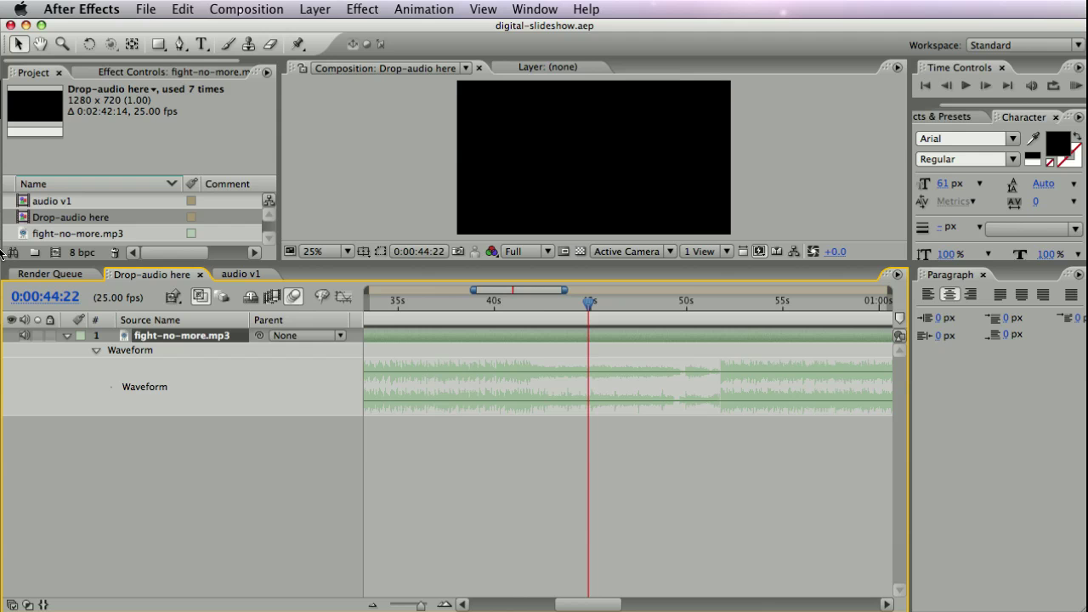
Step: Nest Drop-audio here in a new comp, Drop-audio here 2, and zoom into its first 15 seconds
left_click_drag(43, 219, 56, 254)
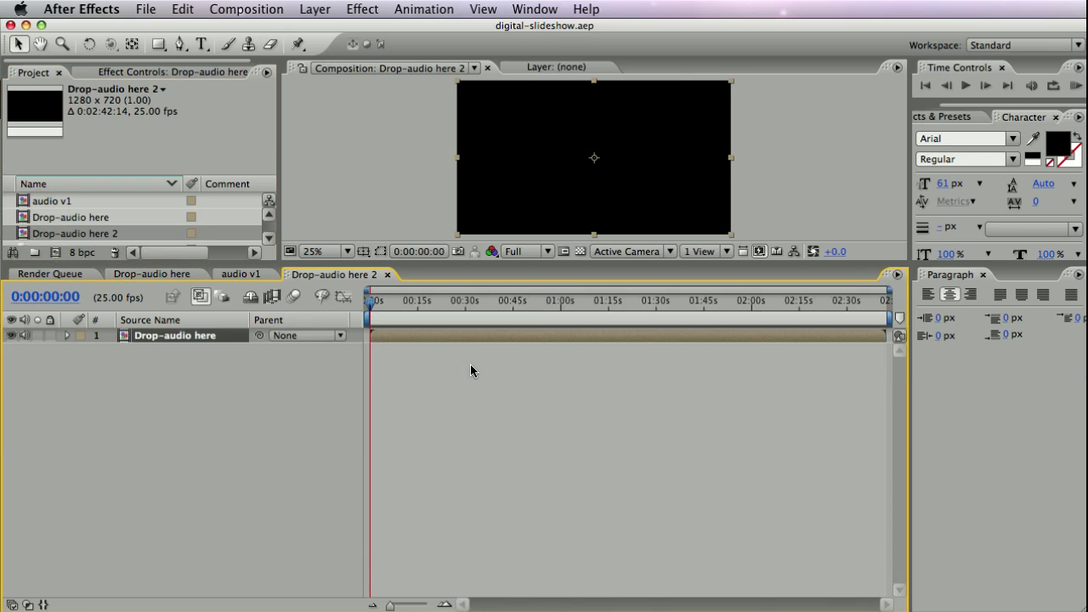
key("l")
key("l")
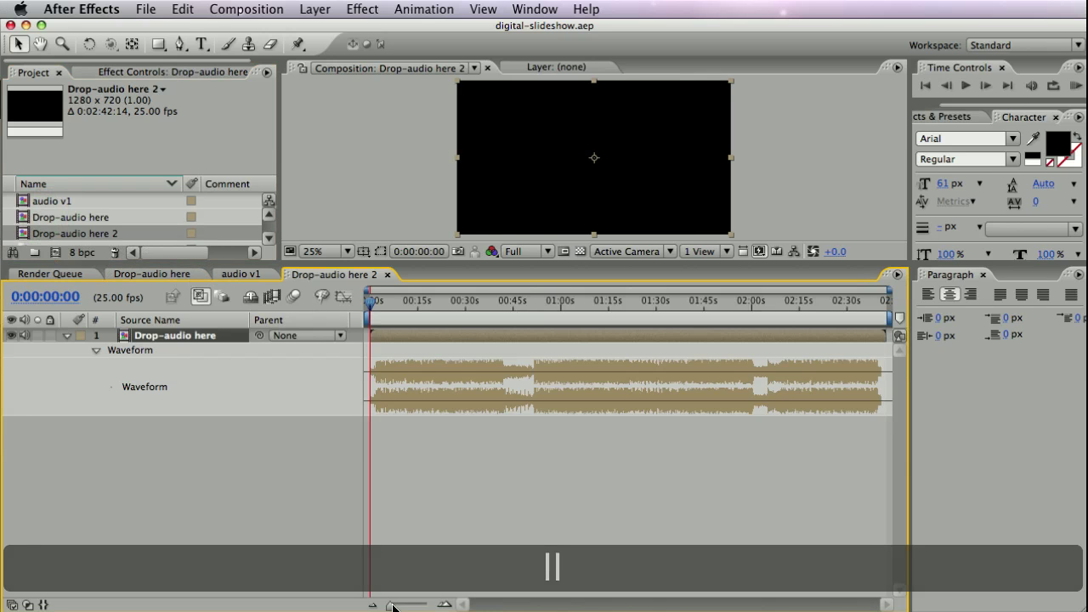
left_click_drag(390, 604, 424, 604)
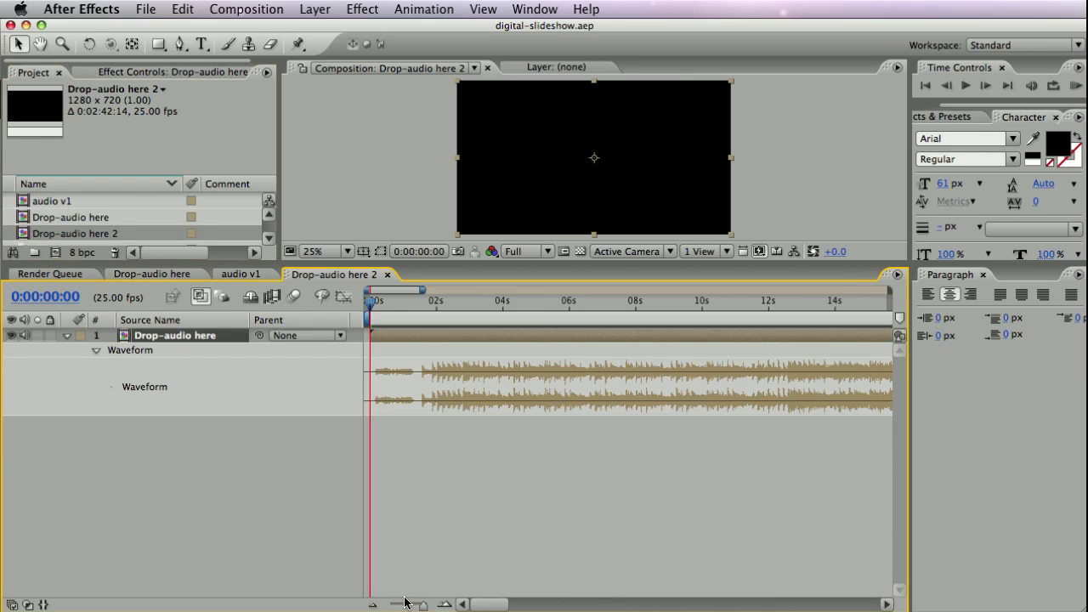
Step: Trim the silent first 1.5 seconds from the nested layer and shift it to start at 0s
key("KP_Decimal")
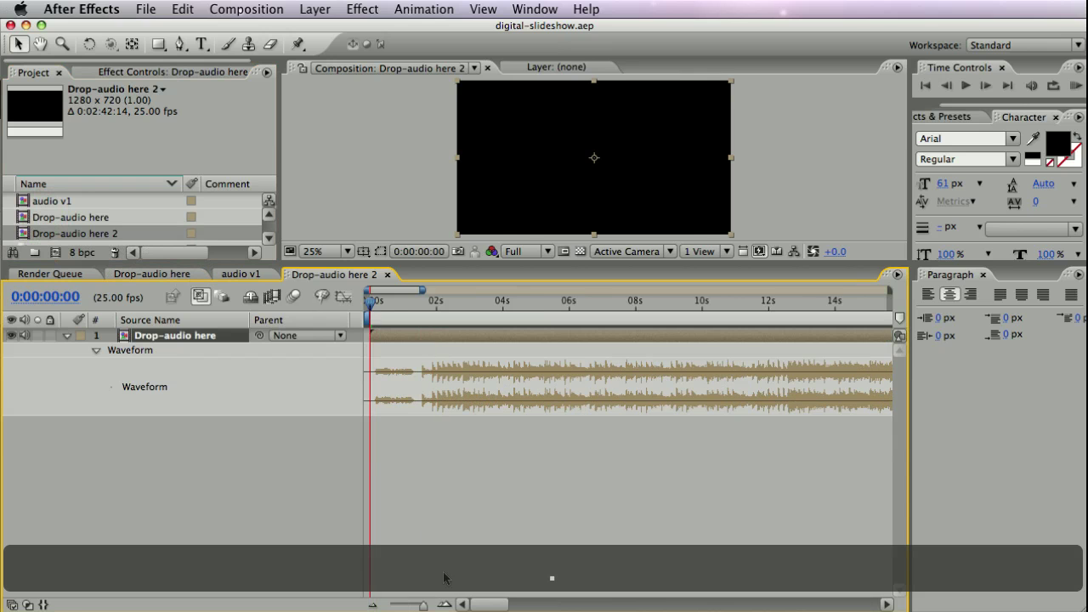
left_click(369, 334)
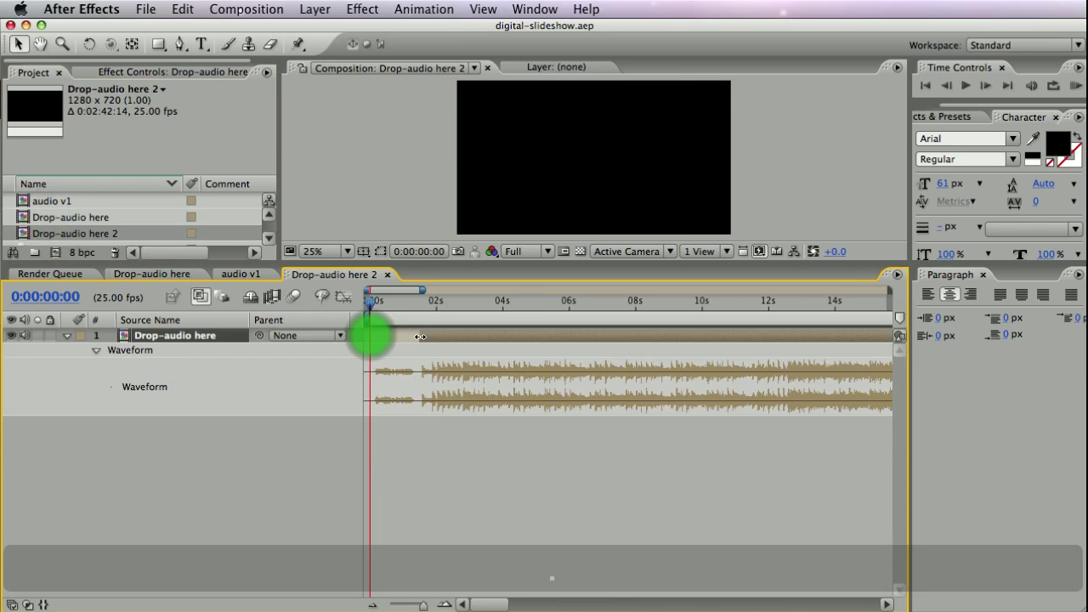
left_click_drag(418, 338, 418, 338)
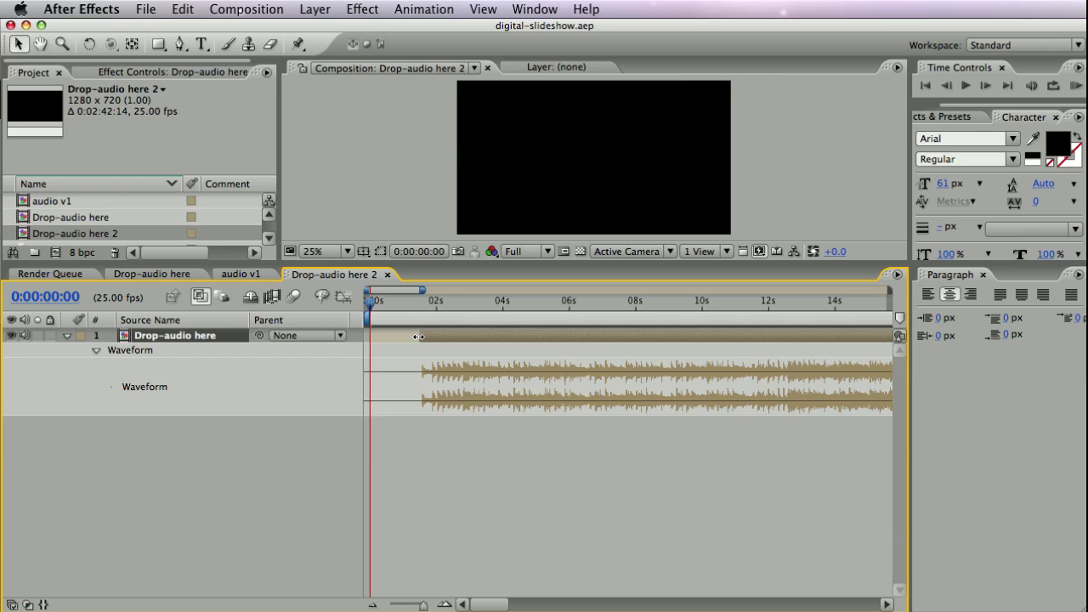
key("bracketleft")
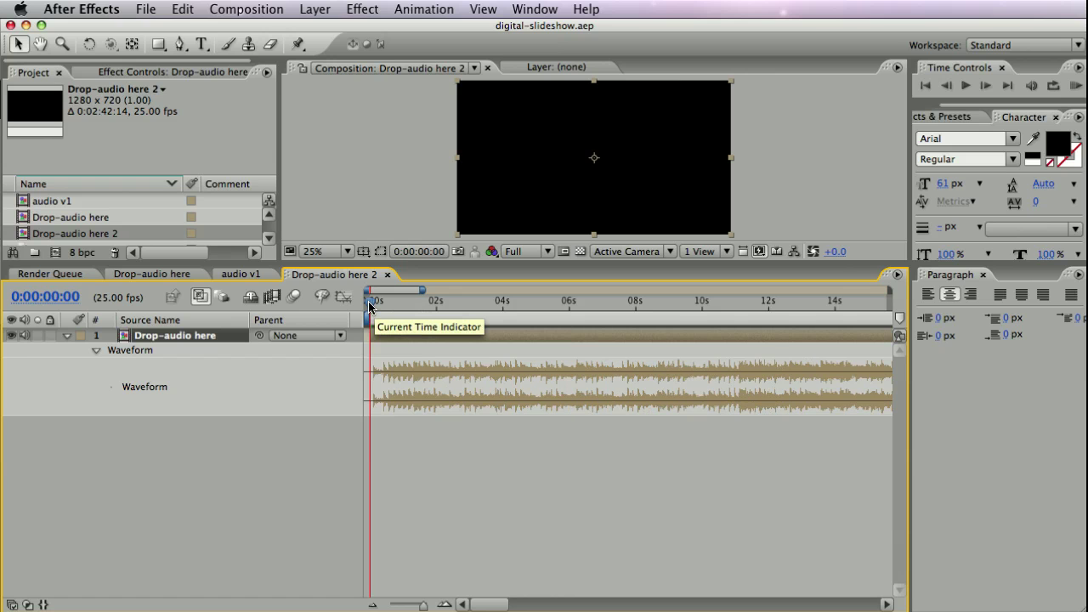
Step: Preview the Drop-audio here 2 music from the start and from about 0:00:05:15
key("KP_Decimal")
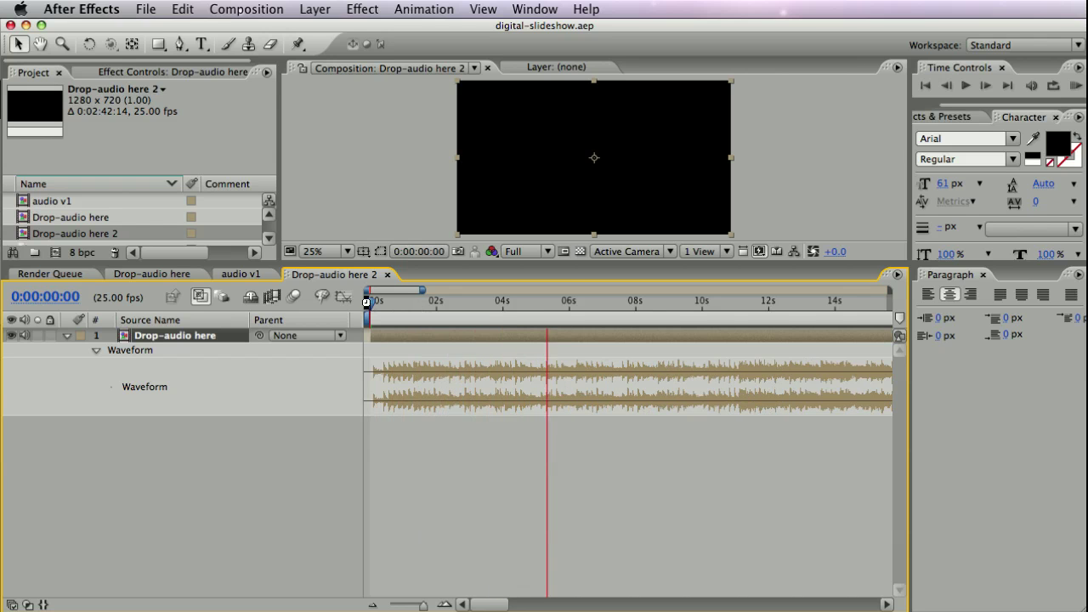
key("KP_Decimal")
left_click(557, 303)
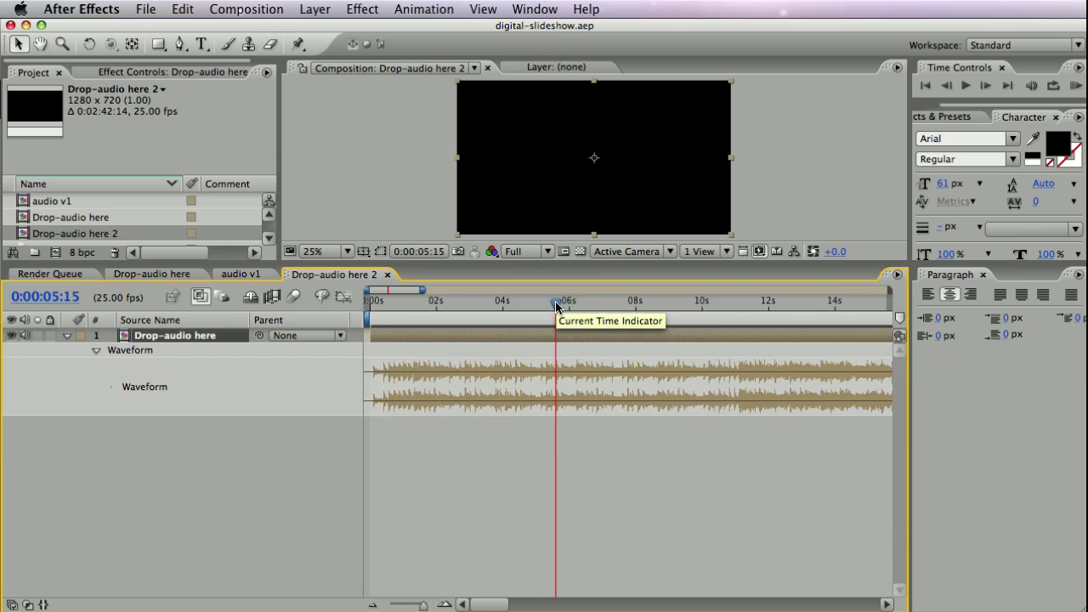
key("KP_Decimal")
key("KP_Decimal")
key("KP_Decimal")
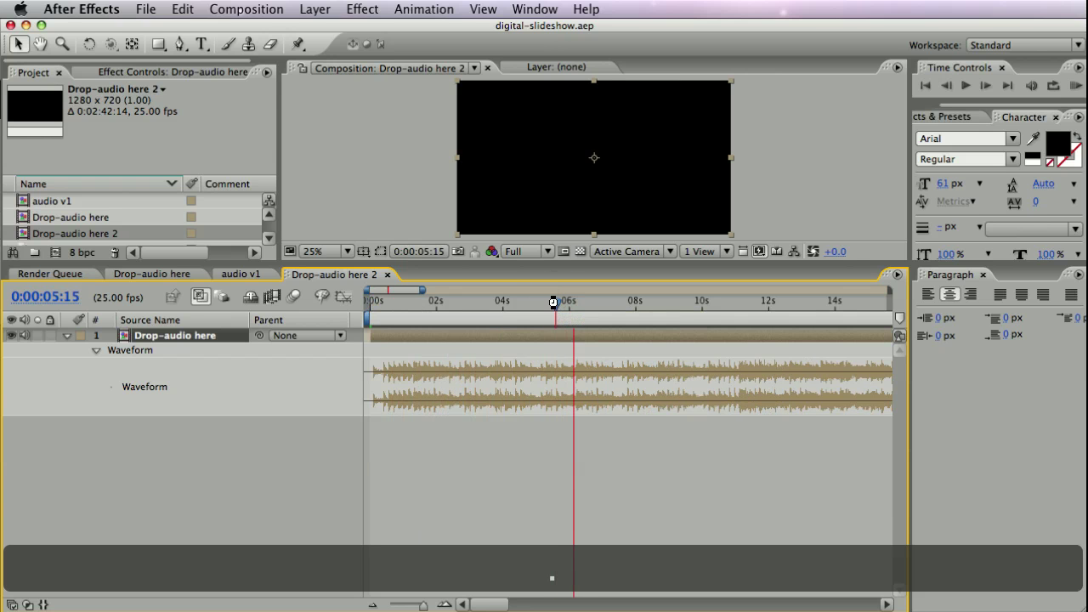
key("KP_Decimal")
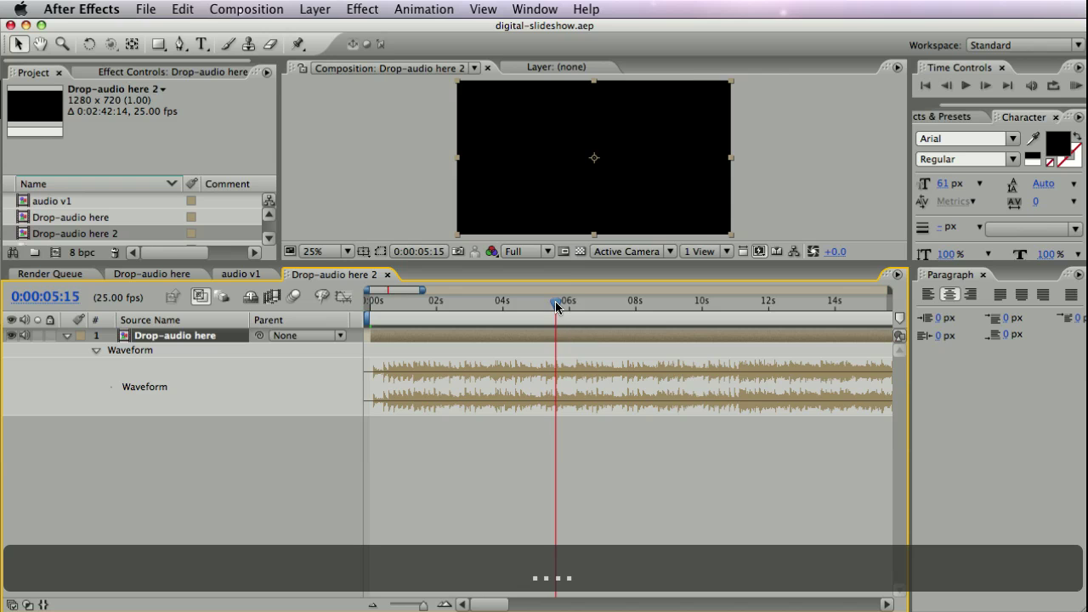
left_click_drag(554, 301, 357, 299)
key("KP_Decimal")
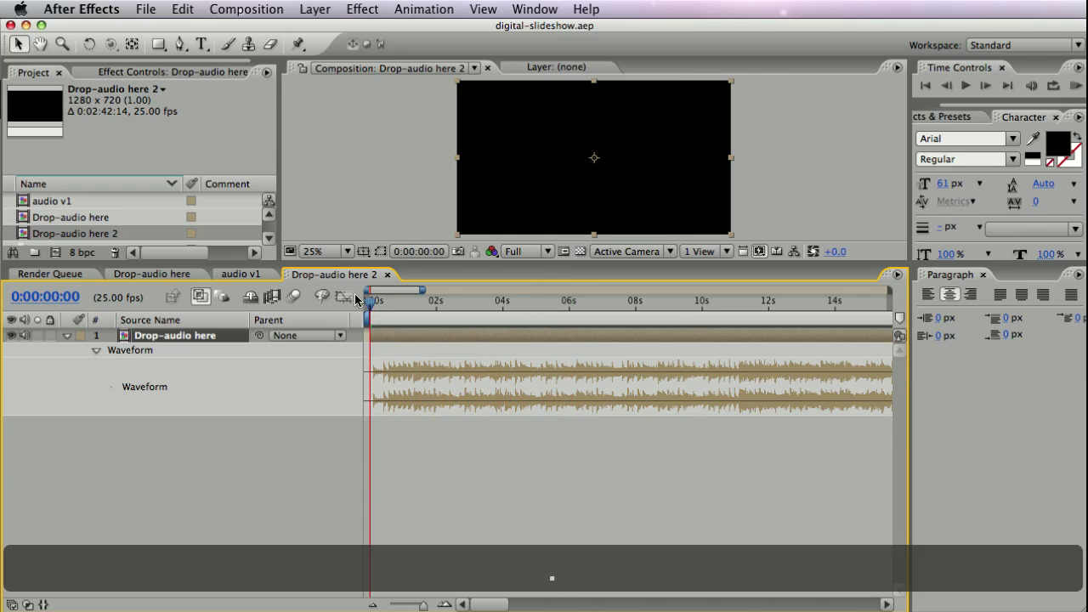
key("KP_Decimal")
Step: Duplicate the Drop-audio here layer at 0:00:06:04 and select the lower copy
left_click(574, 306)
left_click_drag(574, 306, 576, 304)
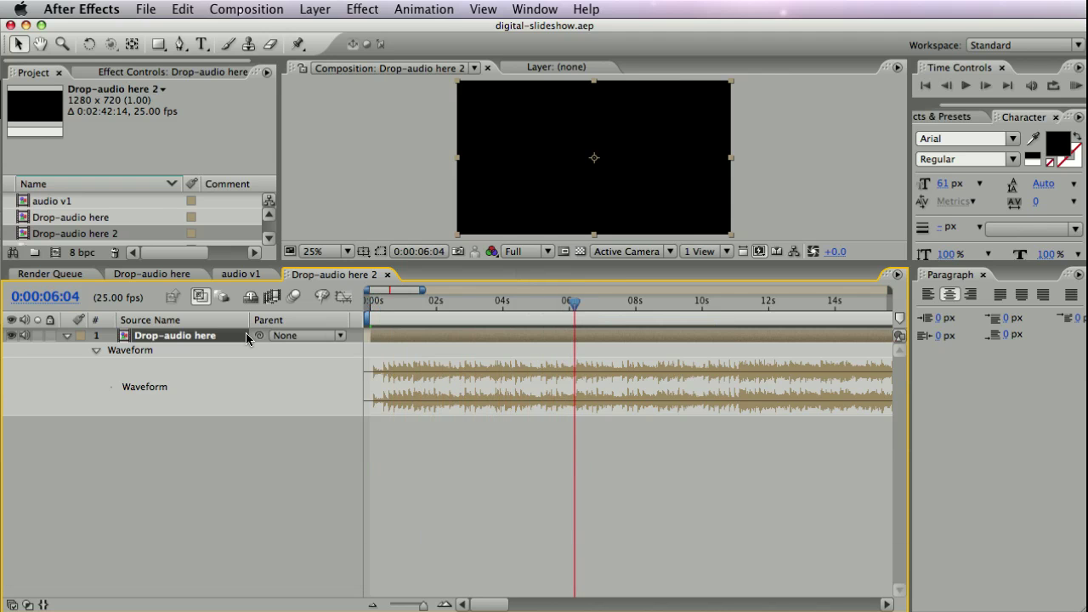
key("super+d")
left_click(168, 354)
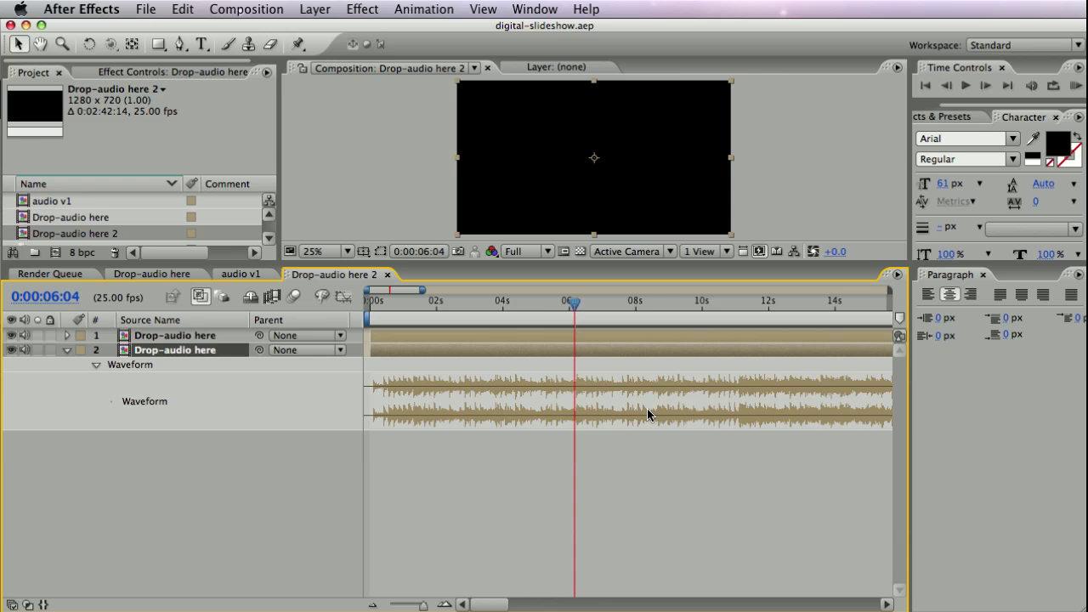
Step: End the lower copy at 0:00:06:04, then trim the upper copy's start and place it at 10:12
key("alt+bracketright")
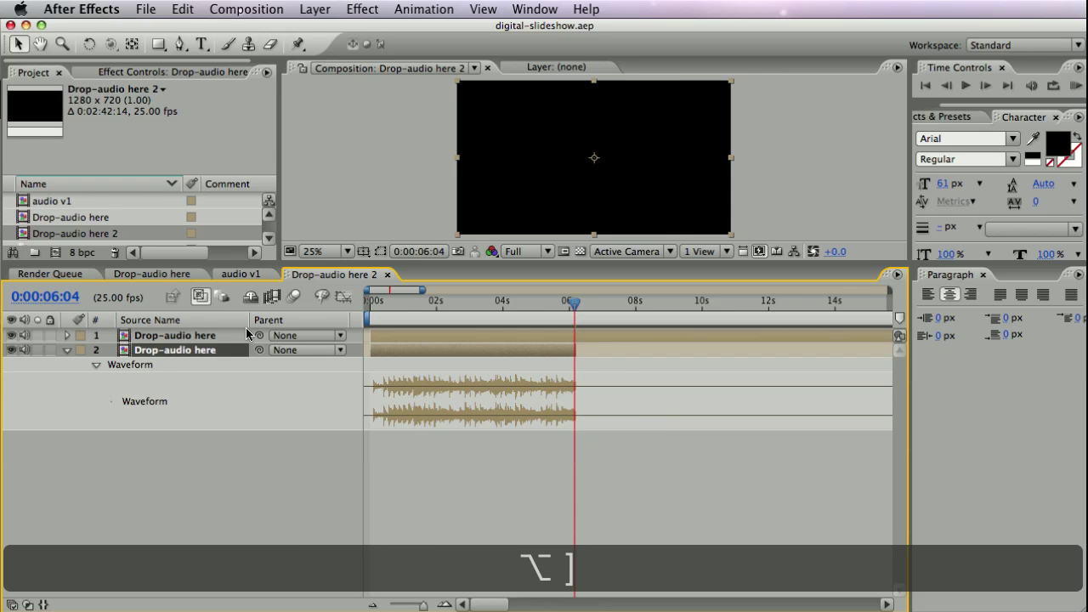
left_click(175, 335)
key("l")
key("l")
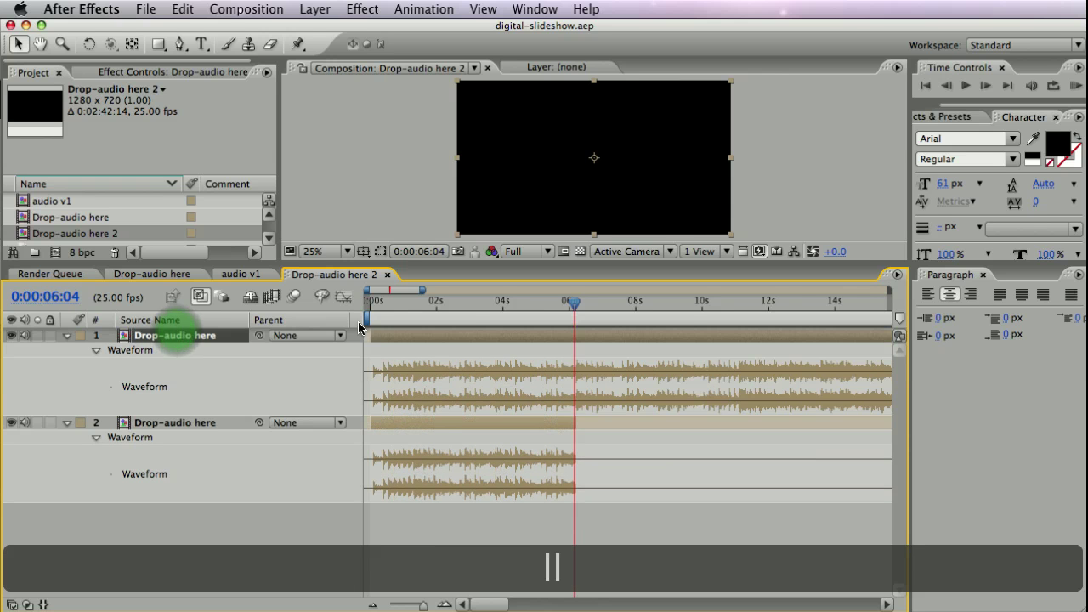
key("KP_Decimal")
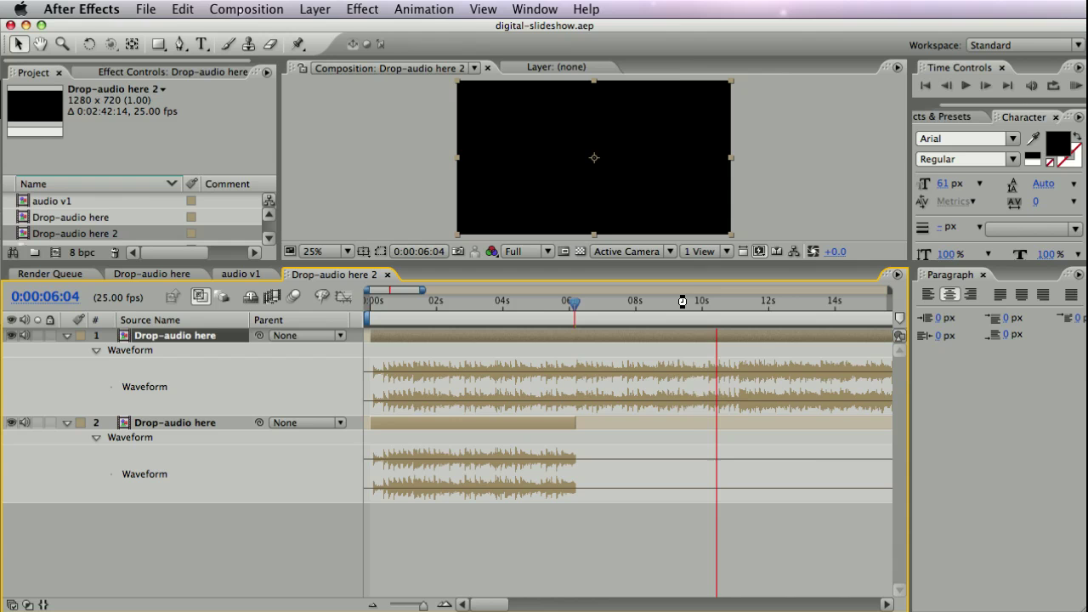
key("KP_Decimal")
mouse_move(698, 304)
left_mouse_down()
mouse_move(728, 305)
mouse_move(719, 305)
left_mouse_up()
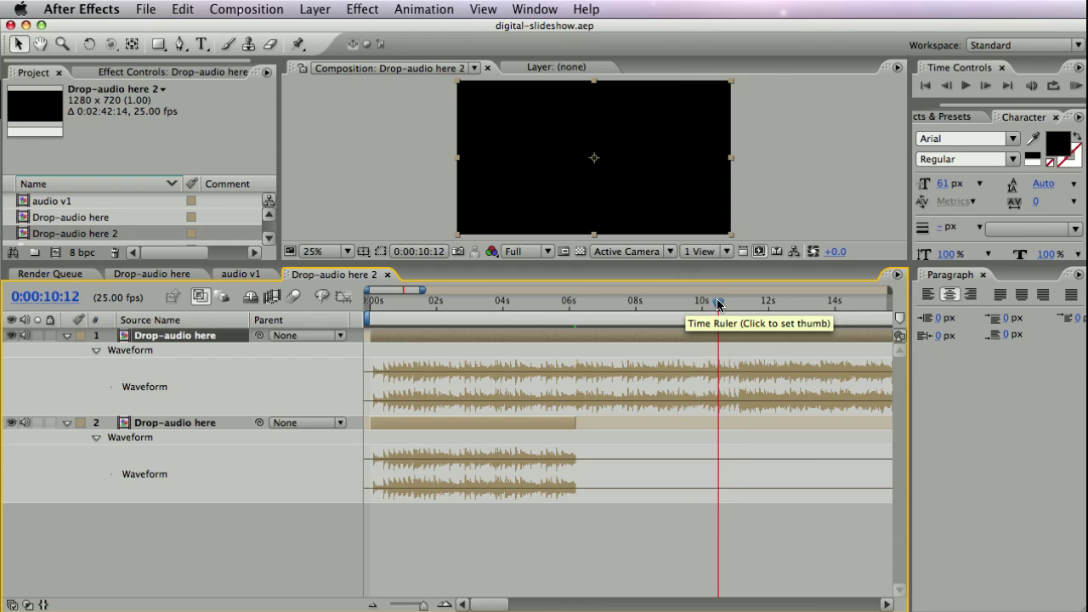
left_click_drag(366, 333, 585, 336)
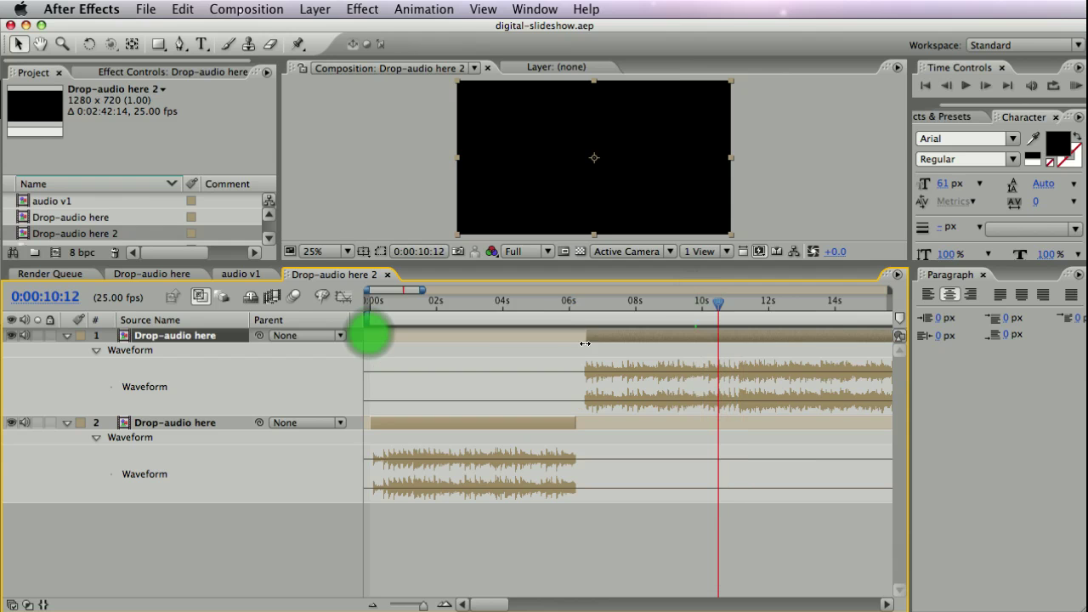
key("bracketleft")
Step: Start the upper copy at 06:05, one frame after the lower copy ends, and preview the join
left_click(540, 423)
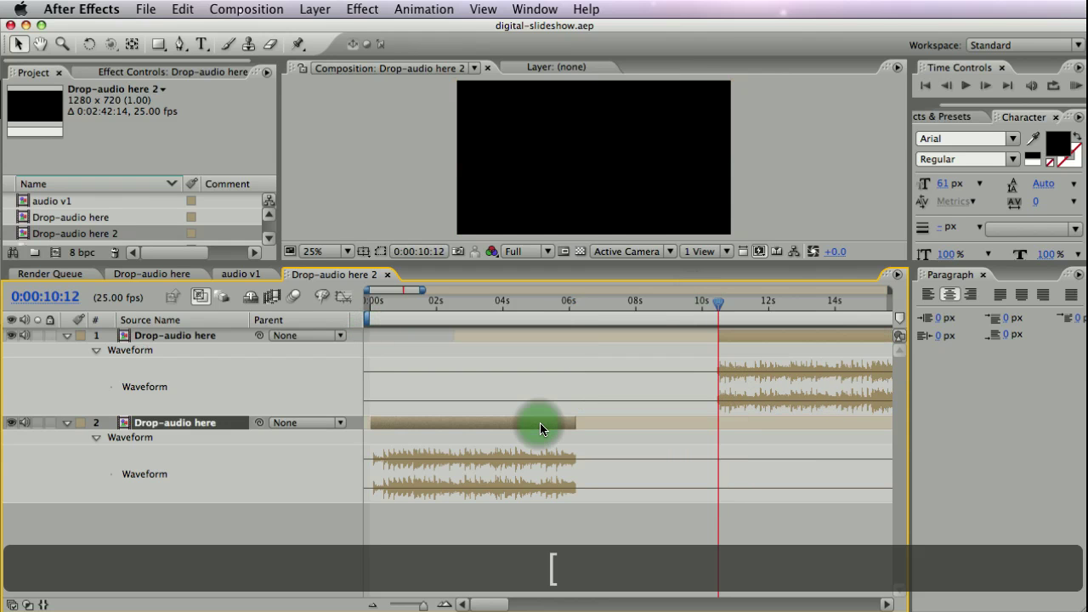
key("o")
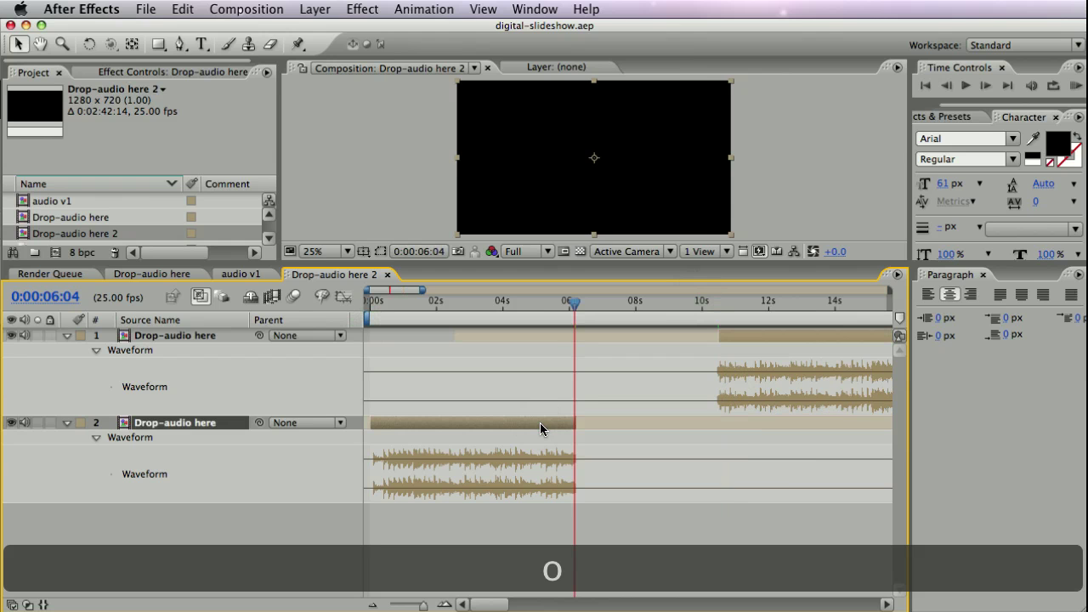
key("Page_Down")
left_click(179, 336)
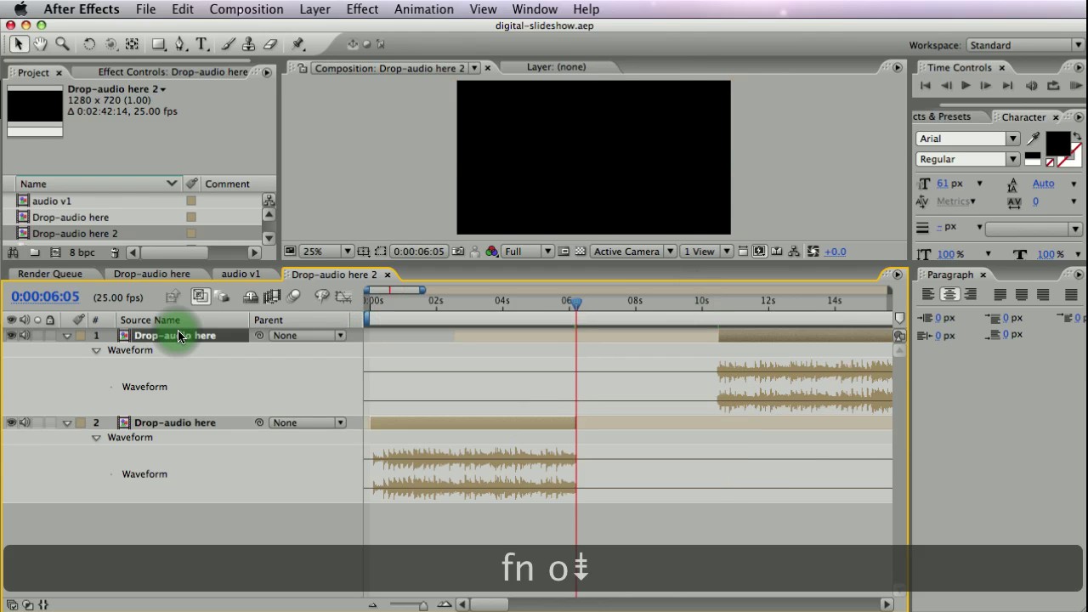
key("bracketleft")
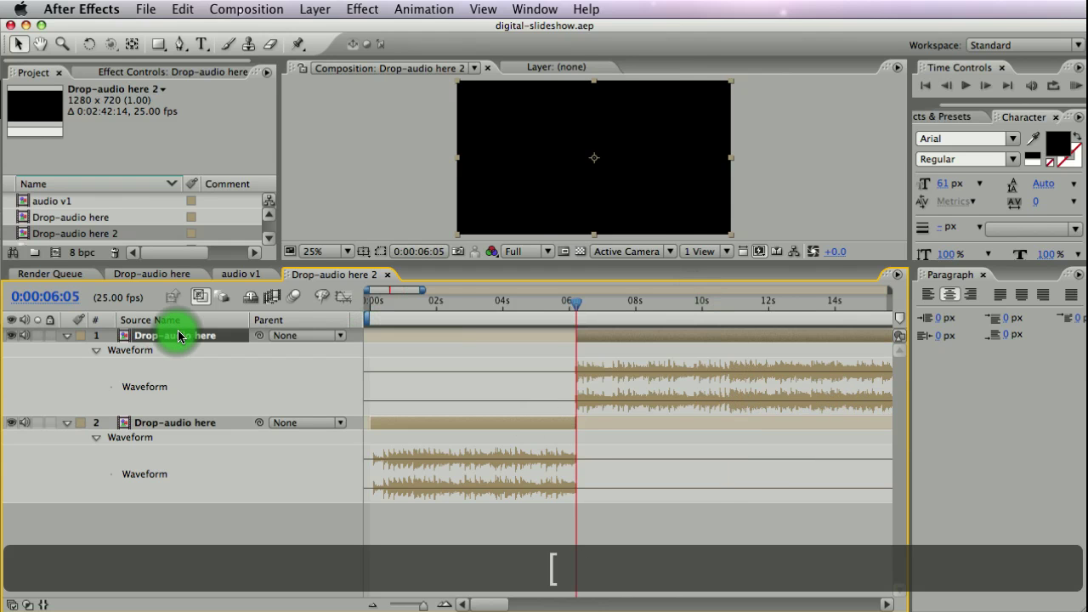
left_click(566, 305)
key("KP_Decimal")
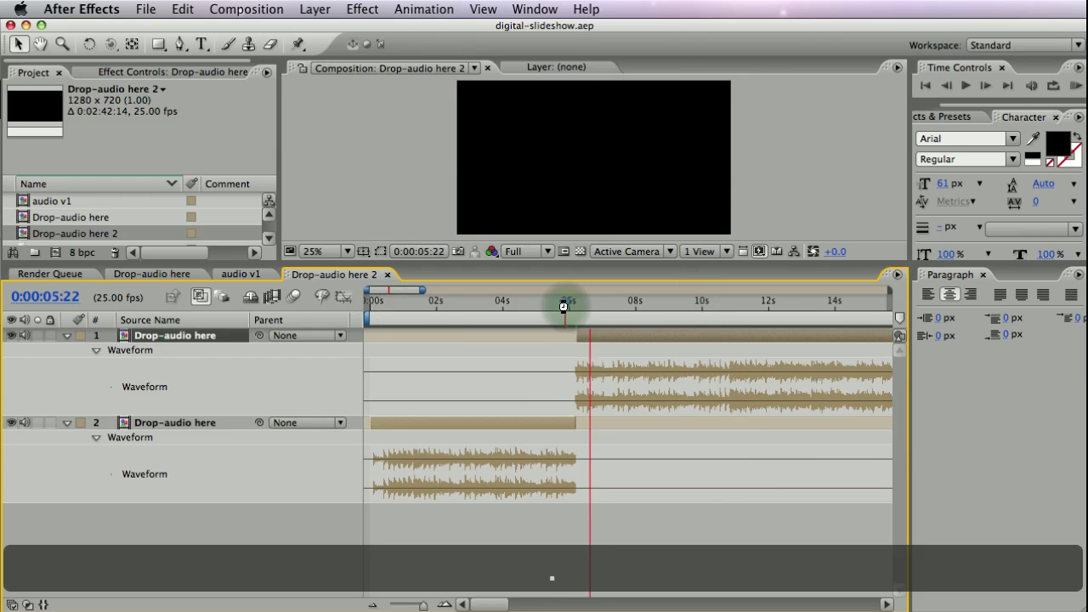
left_click(431, 304)
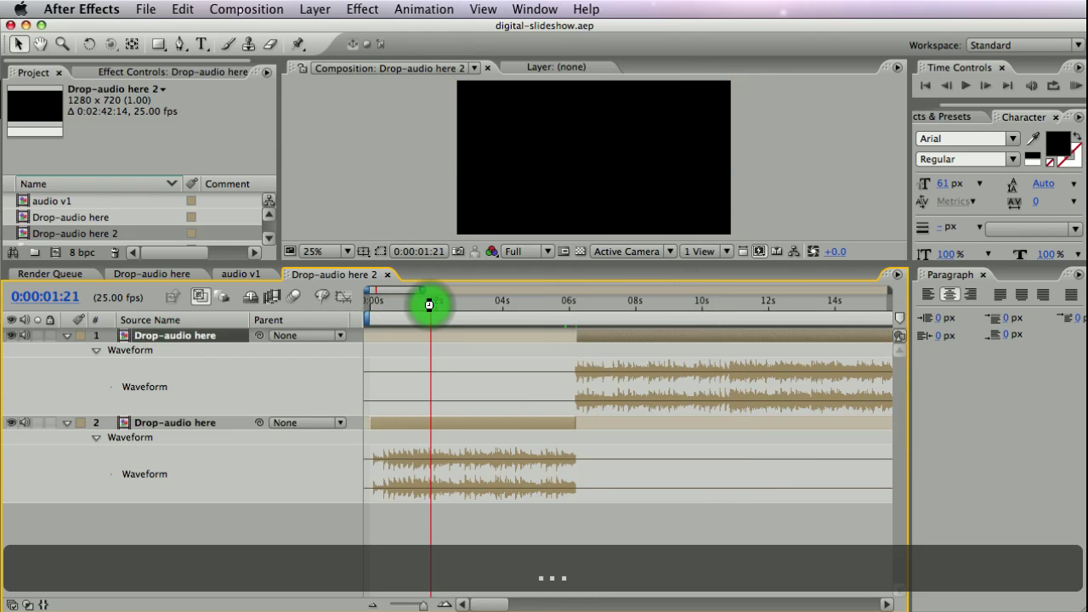
key("KP_Decimal")
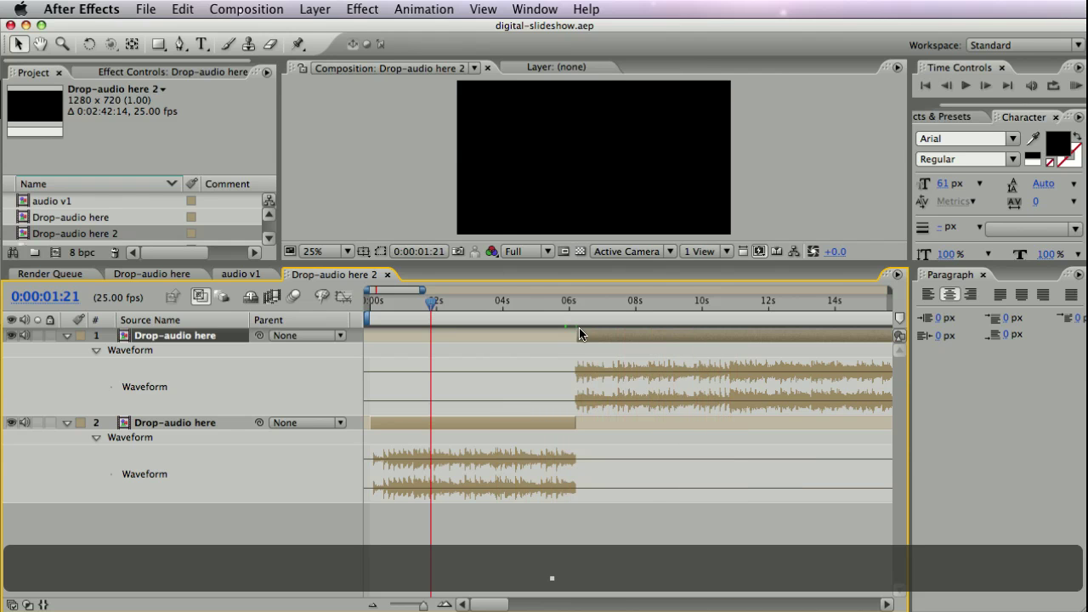
Step: Re-trim the upper copy's in-point near 10 seconds in its Layer view, then return to the comp at 6:01
left_click_drag(580, 334, 698, 342)
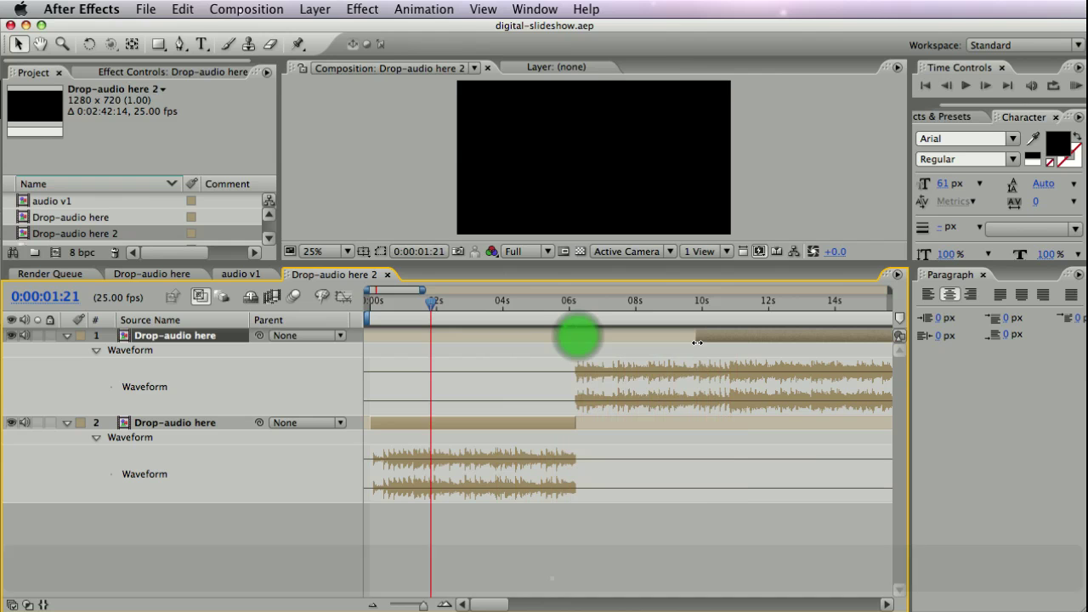
left_click(693, 301)
key("KP_Enter")
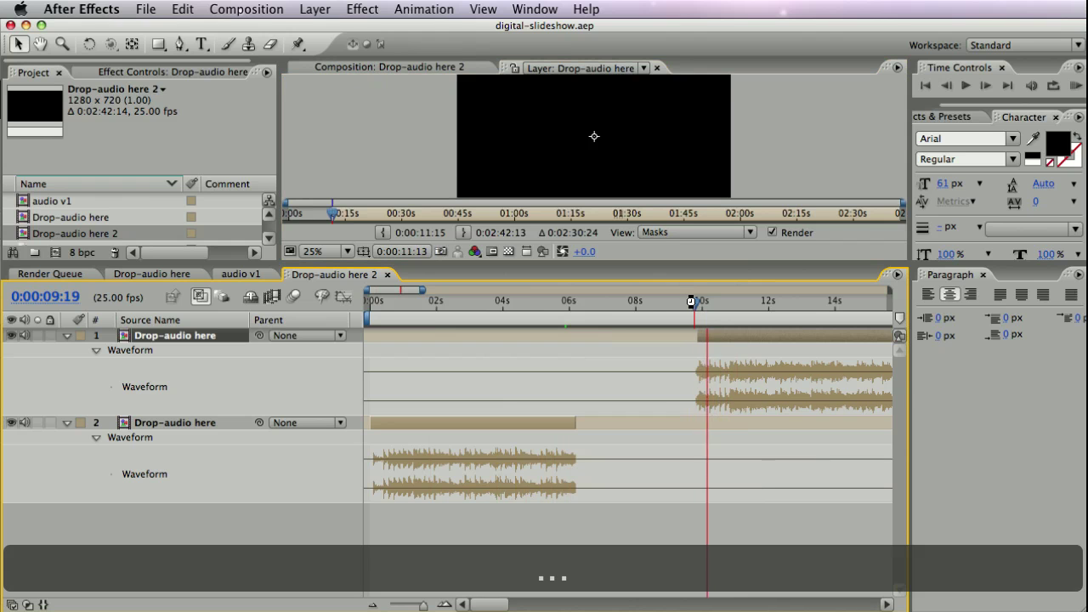
left_click_drag(697, 332, 584, 334)
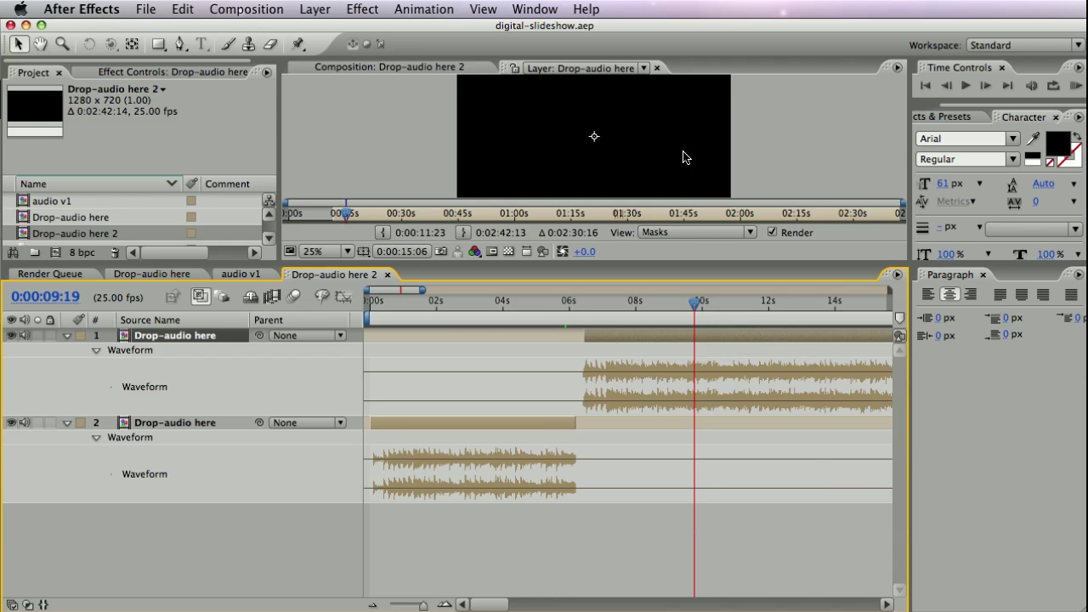
left_click(657, 67)
left_click(568, 302)
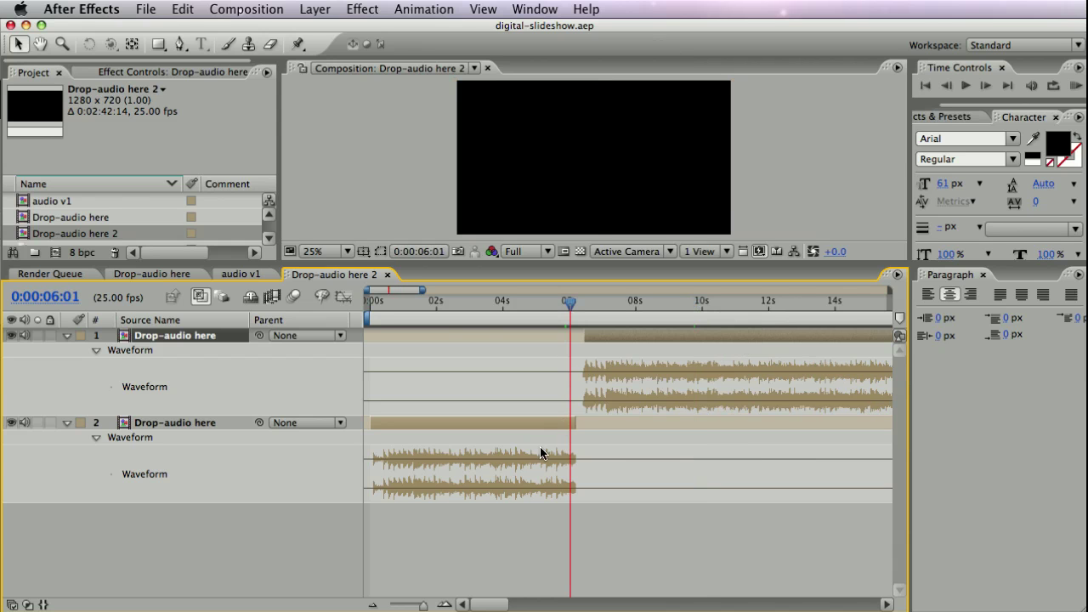
Step: Start the upper copy at 6:05, right after the lower copy ends, and preview the join from 4:13
left_click(539, 424)
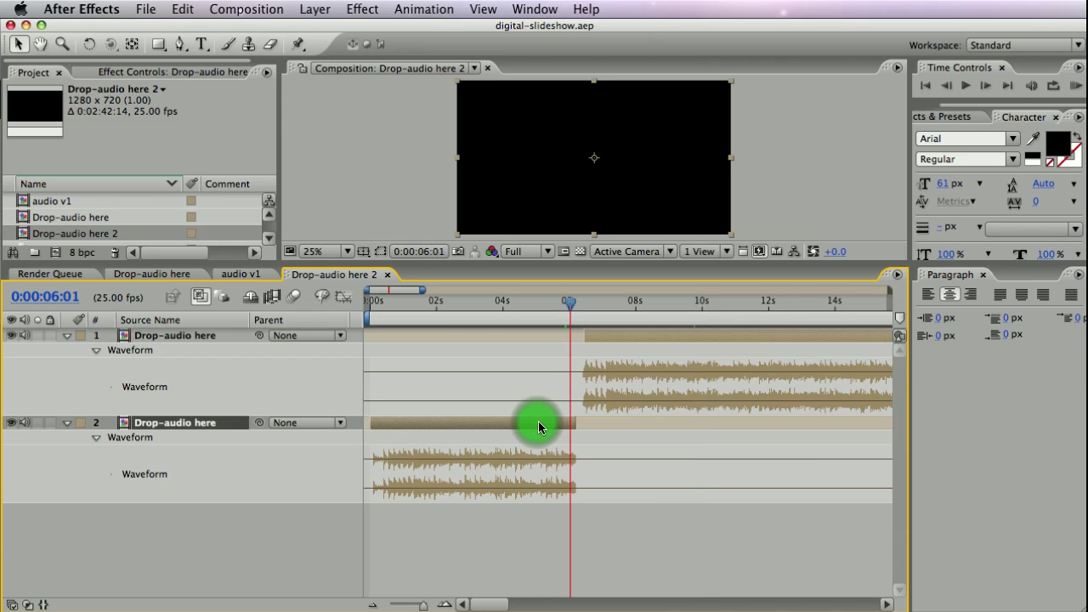
key("o")
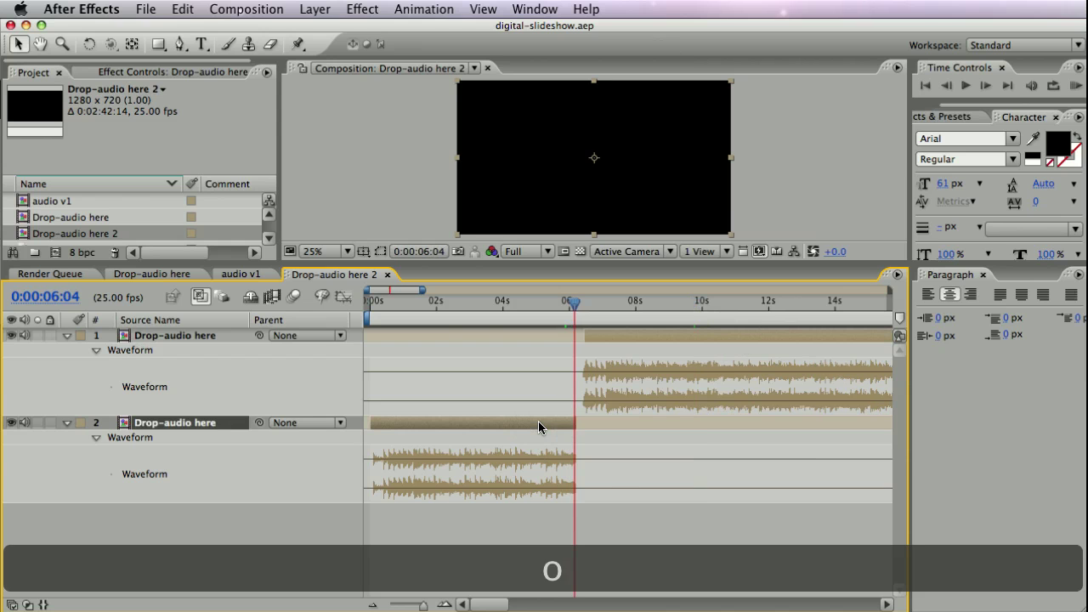
key("Page_Down")
left_click(689, 337)
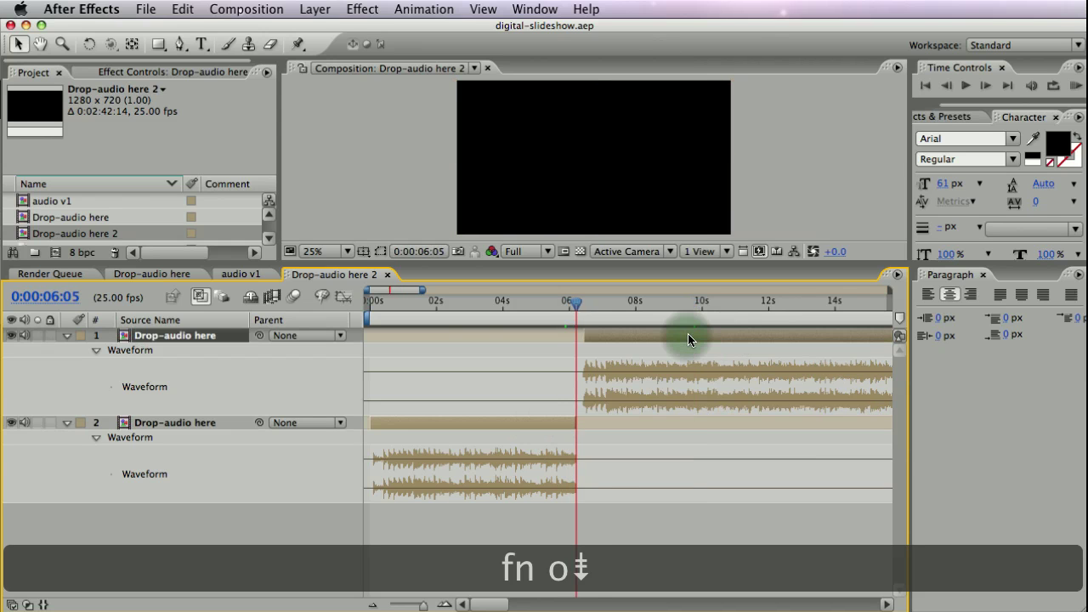
key("bracketleft")
left_click(520, 301)
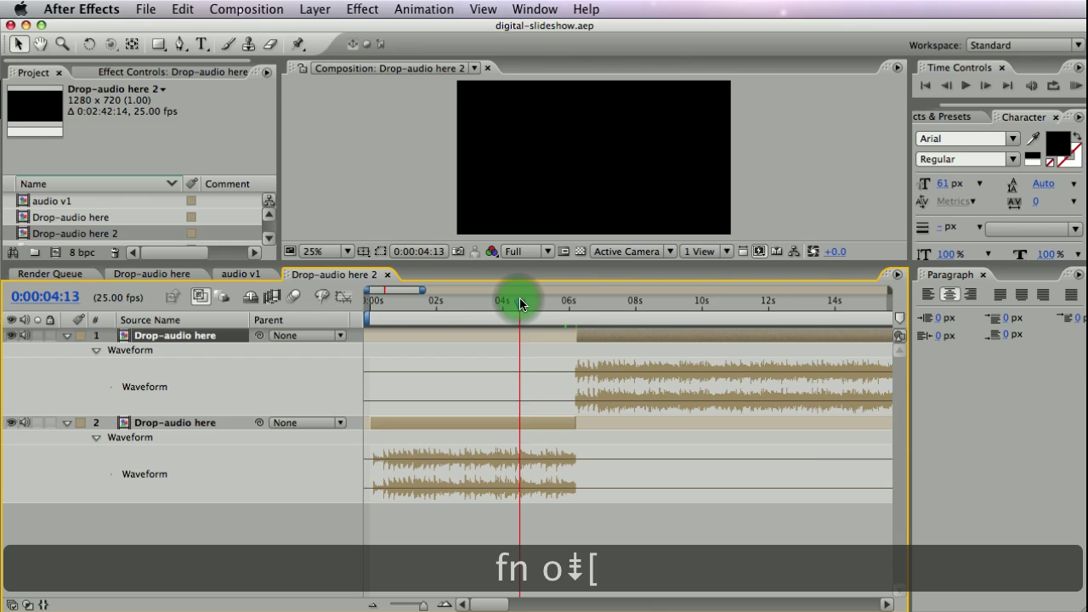
key("period")
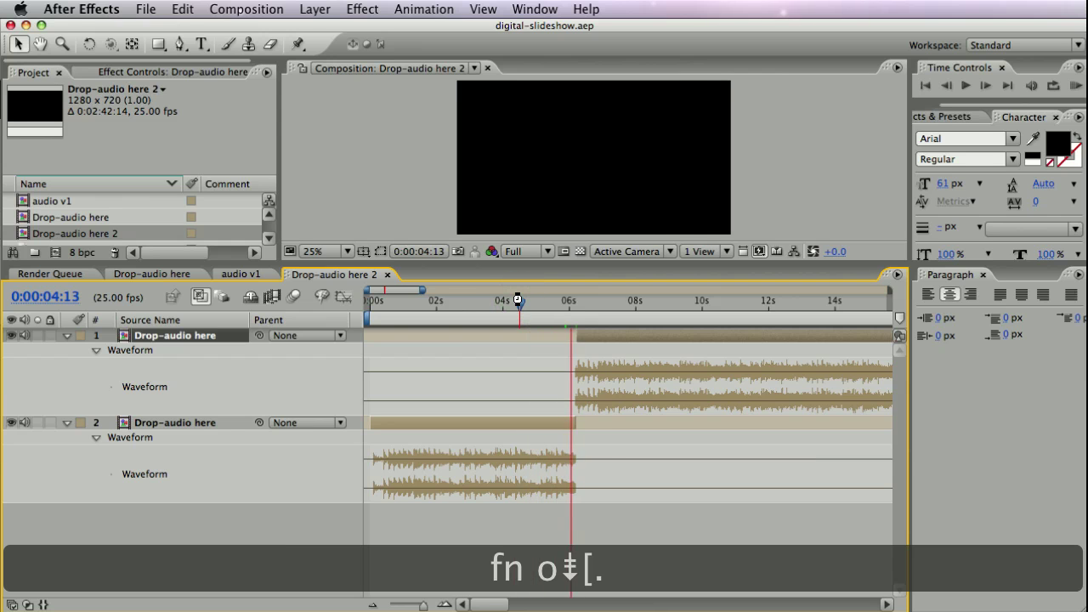
left_click(521, 303)
key("period")
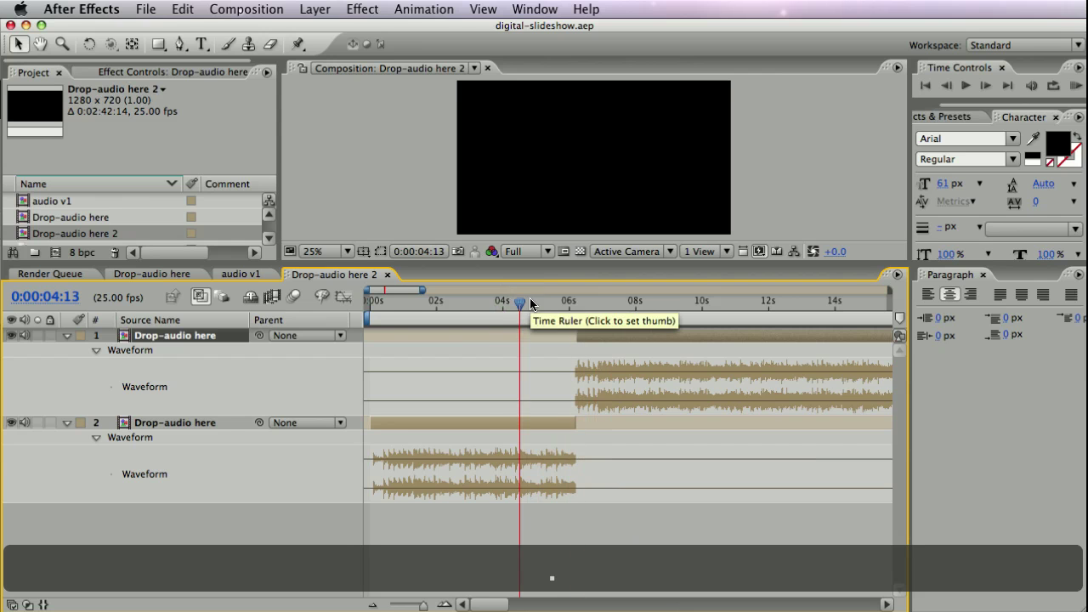
Step: Trim the earlier copy to end near 5 seconds and slide the later copy to meet it
left_click(489, 302)
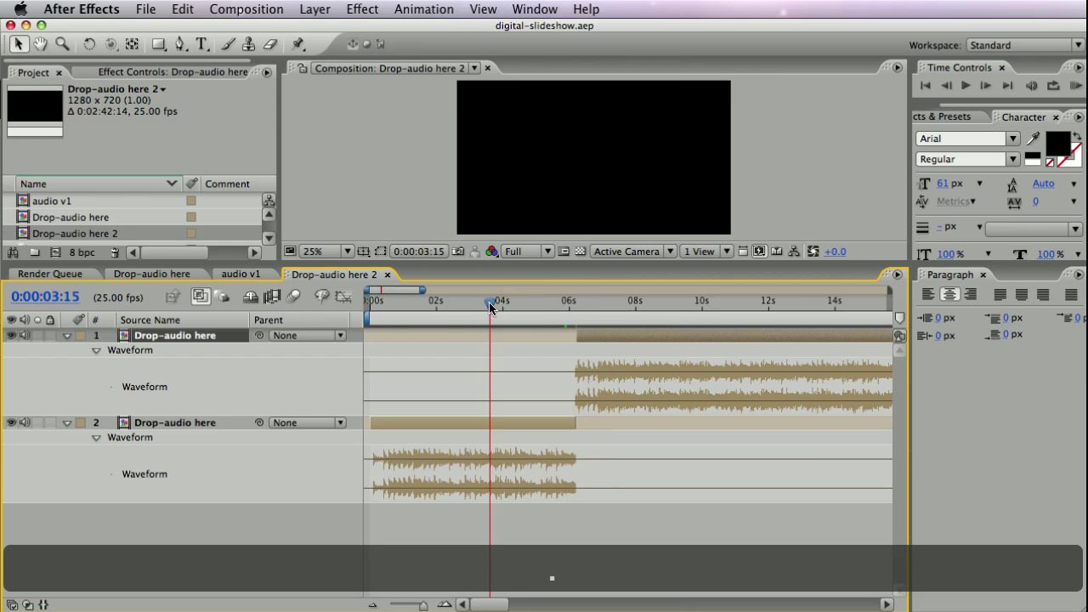
left_click_drag(588, 336, 581, 335)
left_click(582, 336)
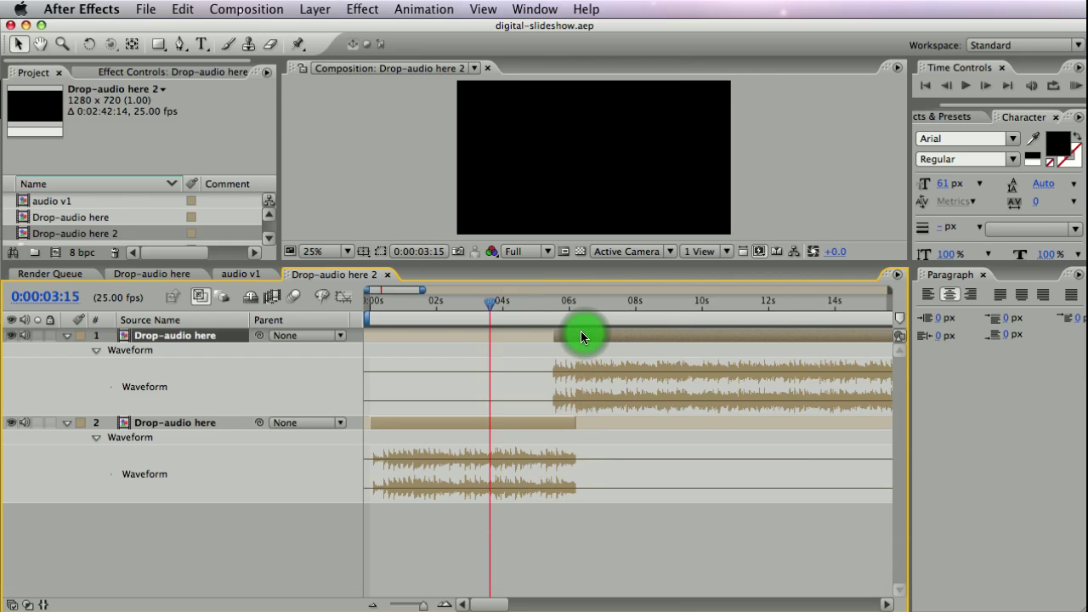
left_click_drag(575, 422, 555, 422)
left_click_drag(533, 303, 533, 304)
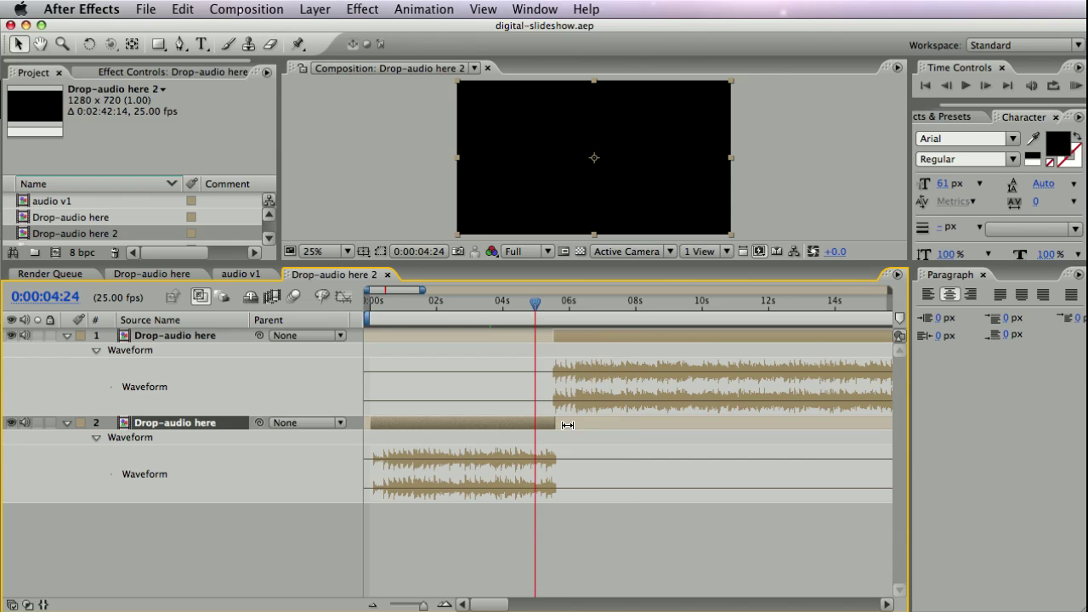
left_click(581, 334)
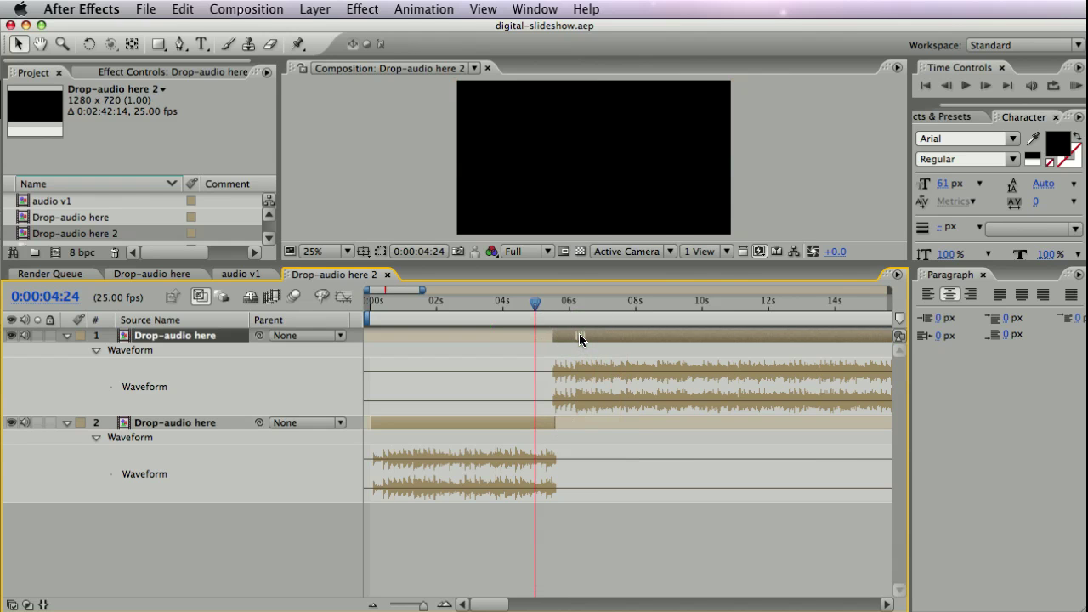
left_click_drag(579, 333, 577, 334)
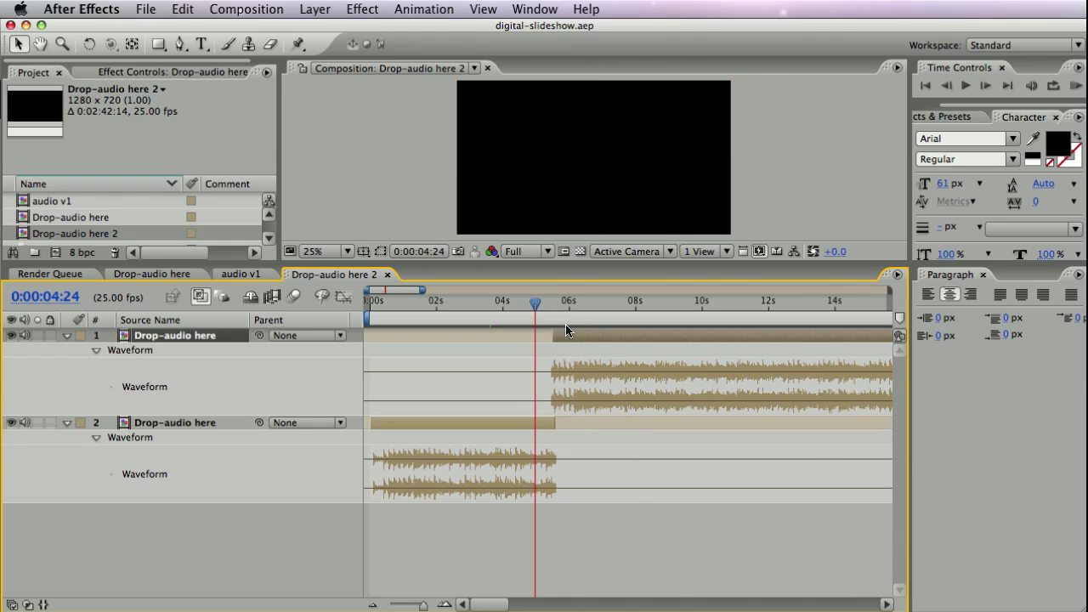
Step: Preview the join from 0:00:04:06, then bring up the audio v1 comp with its seven staggered layers
left_click(511, 308)
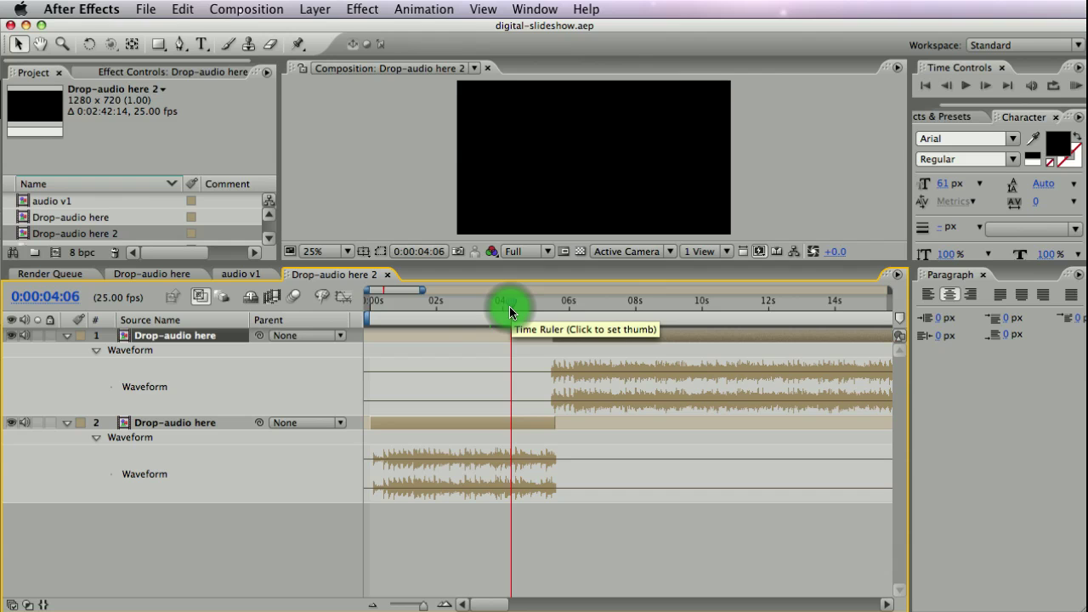
key("KP_Decimal")
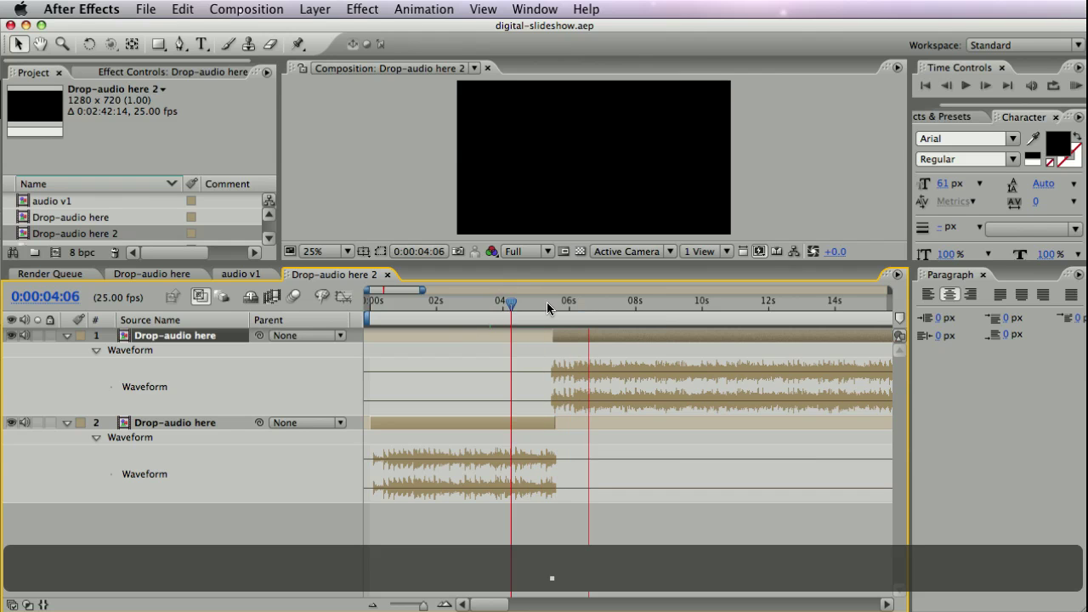
left_click(509, 307)
left_click_drag(510, 307, 532, 303)
left_click(248, 278)
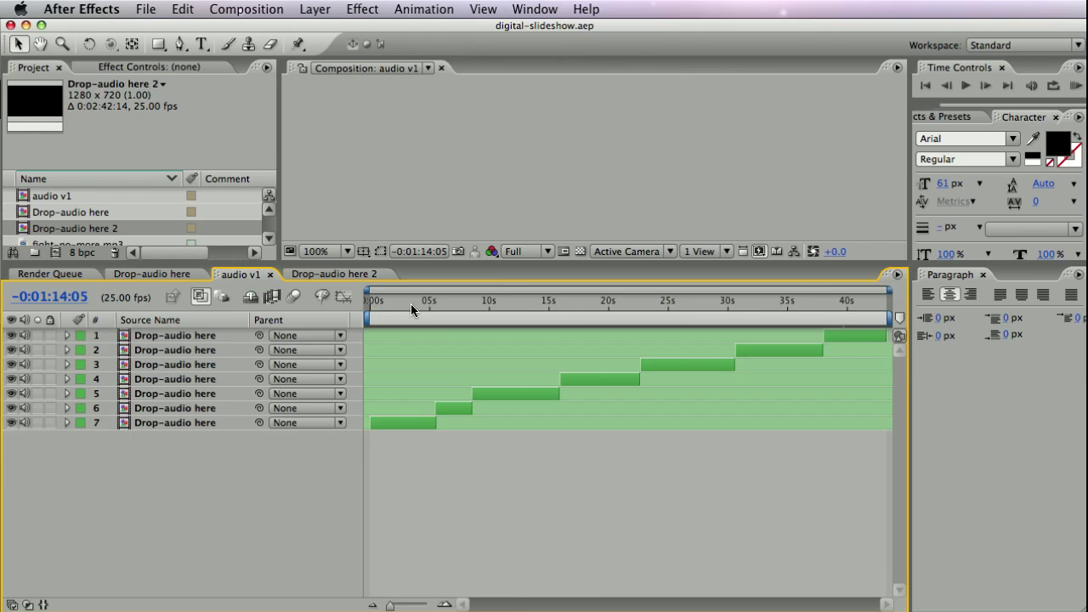
left_click(528, 304)
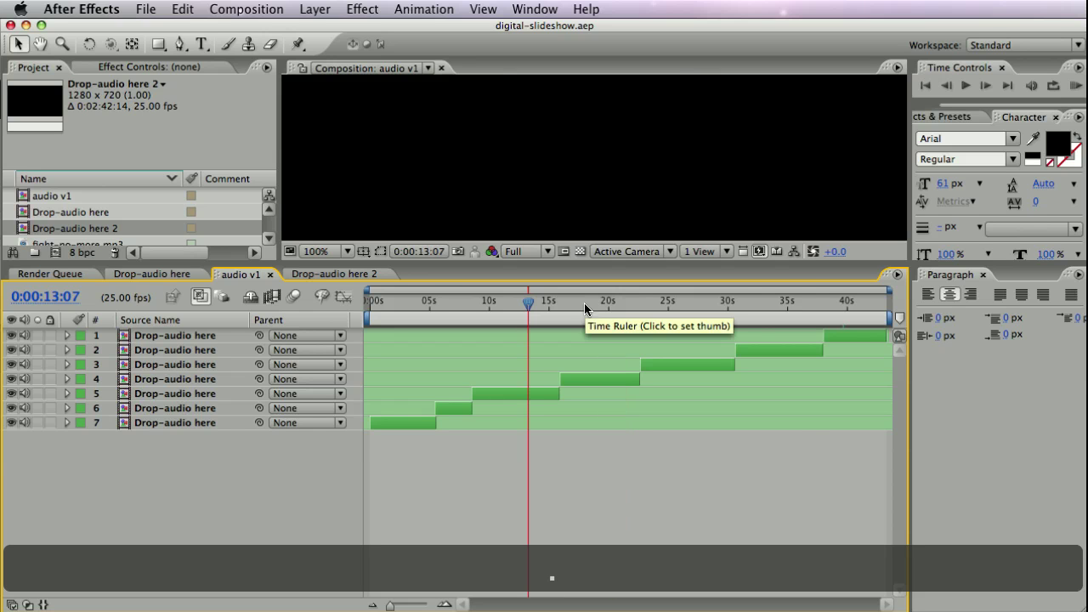
left_click(805, 305)
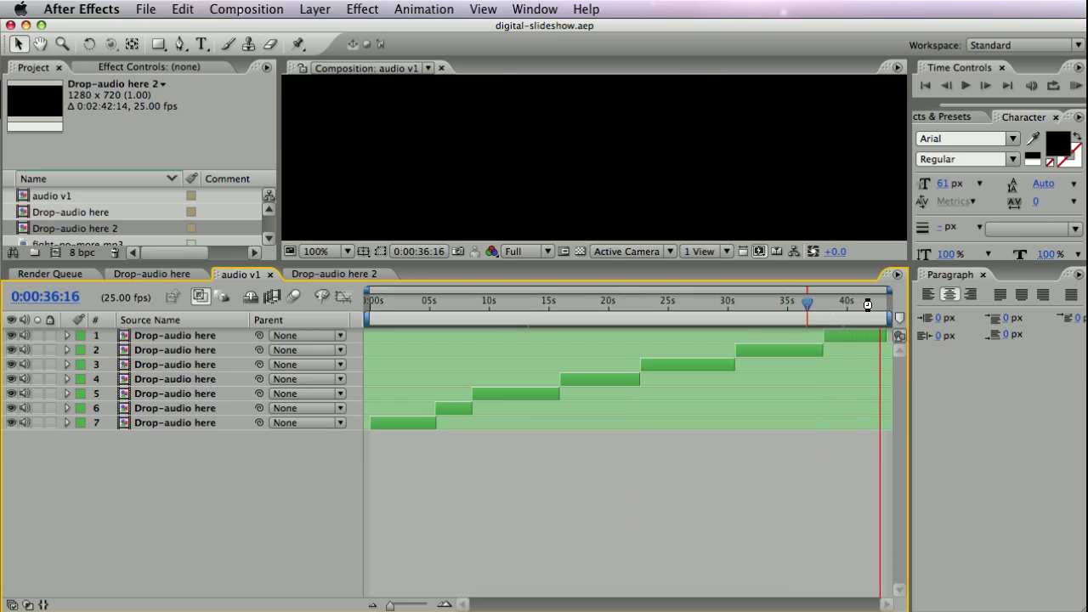
left_click(869, 303)
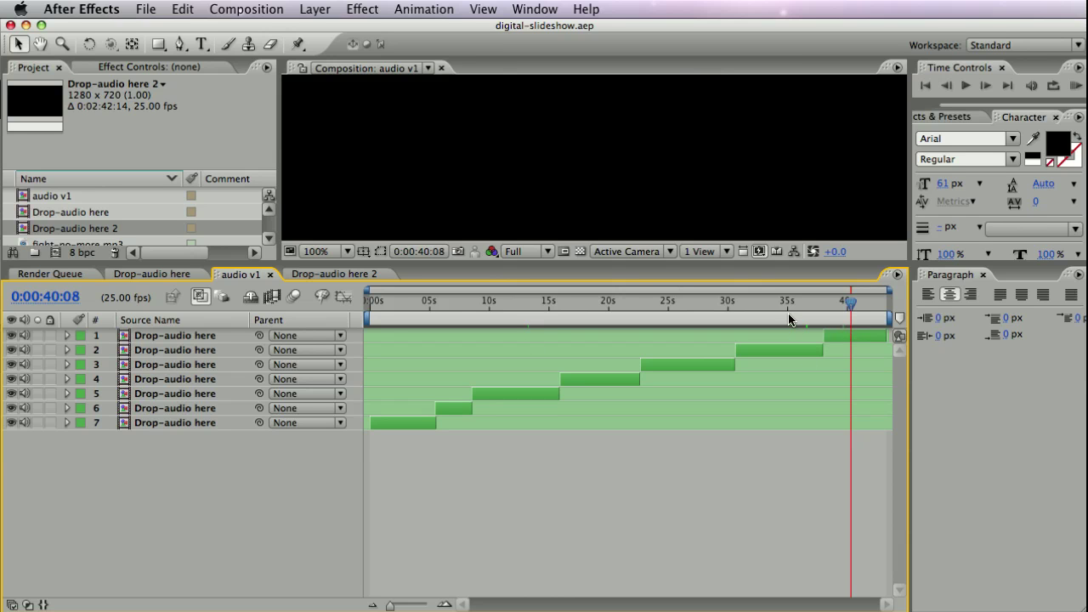
left_click(387, 304)
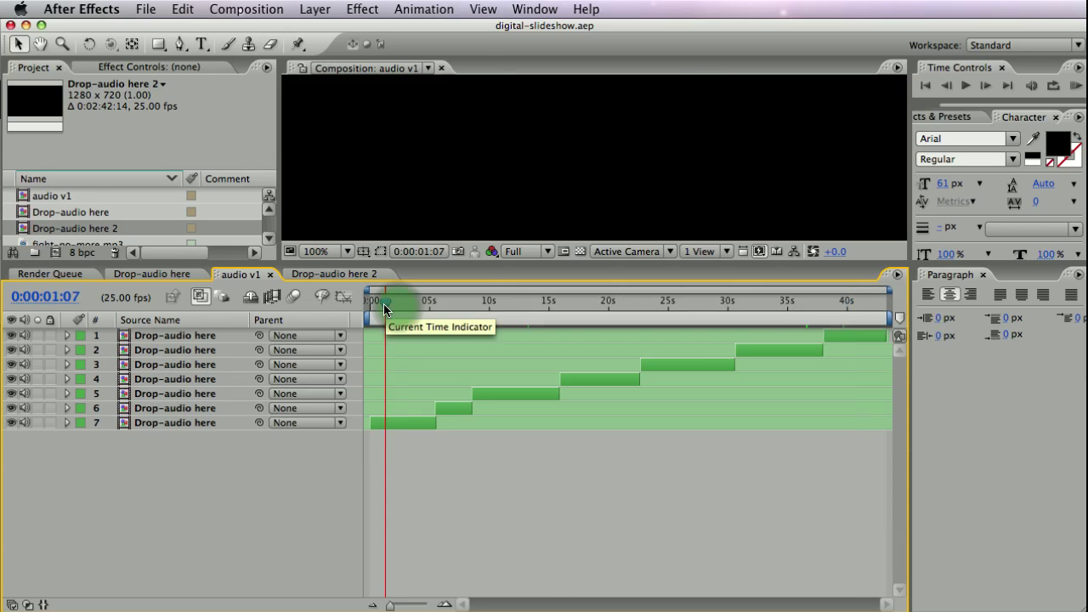
Step: Delete the fight-no-more.mp3 layer from the Drop-audio here comp
left_click(153, 275)
left_click(190, 387)
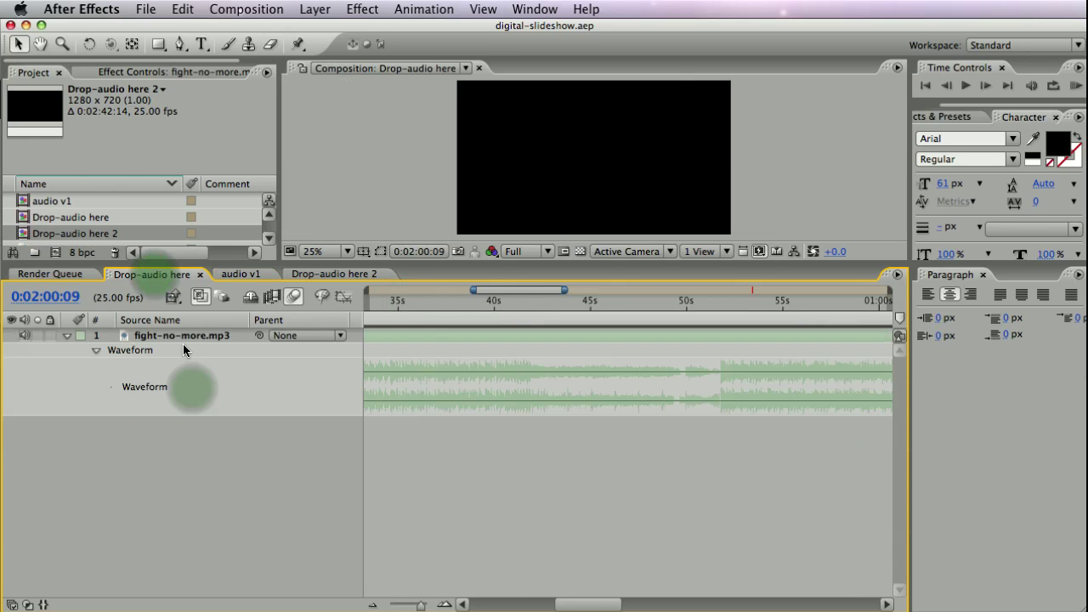
key("Delete")
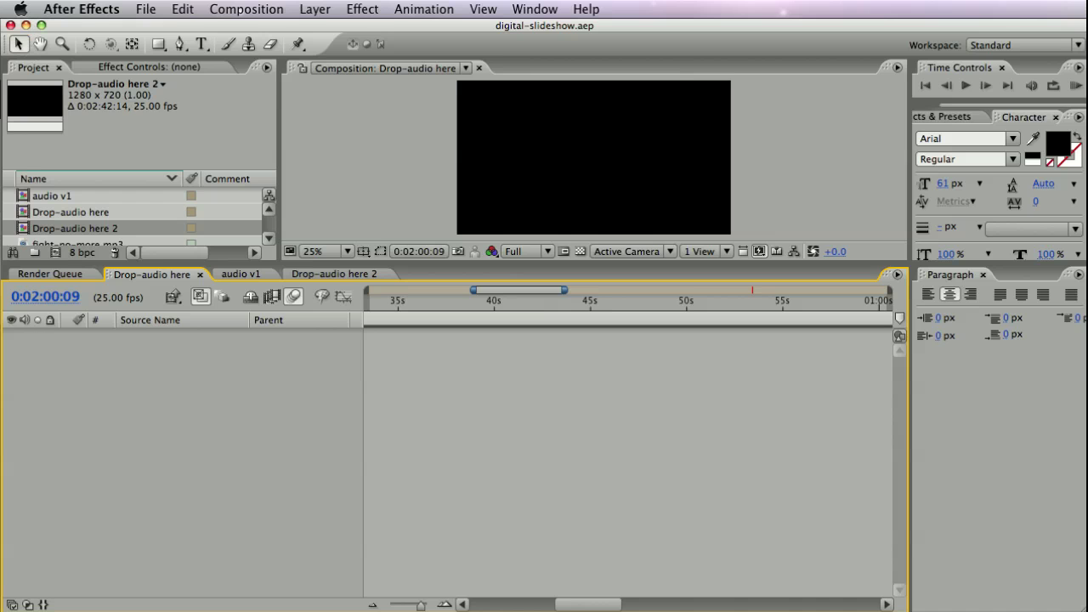
Step: Create an Untitled 1 folder in the Project panel, then delete it again
left_click(271, 238)
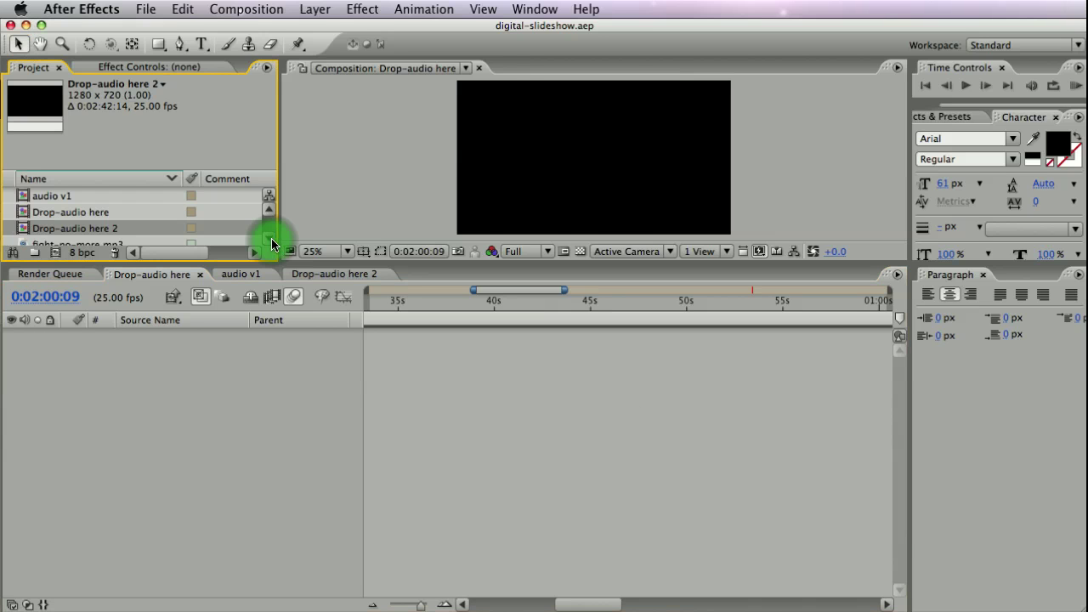
left_click(32, 251)
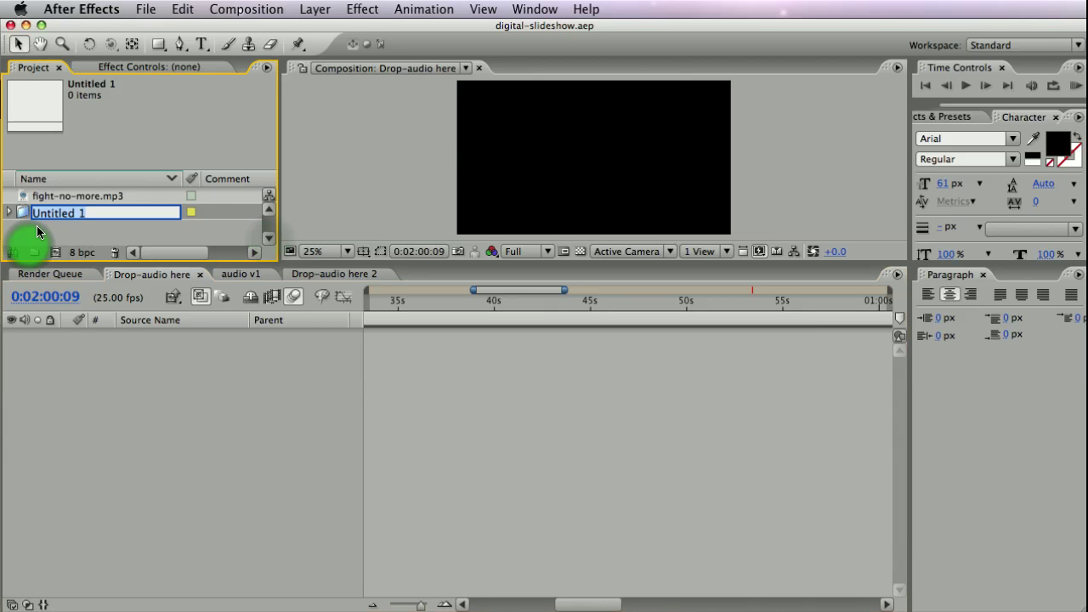
left_click(36, 235)
left_click(24, 212)
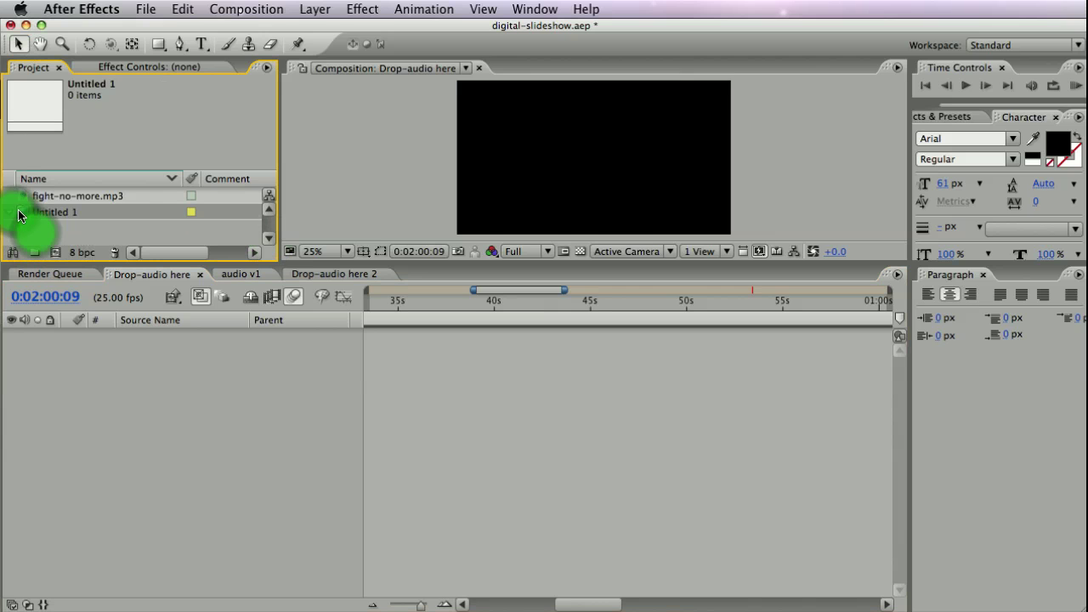
key("BackSpace")
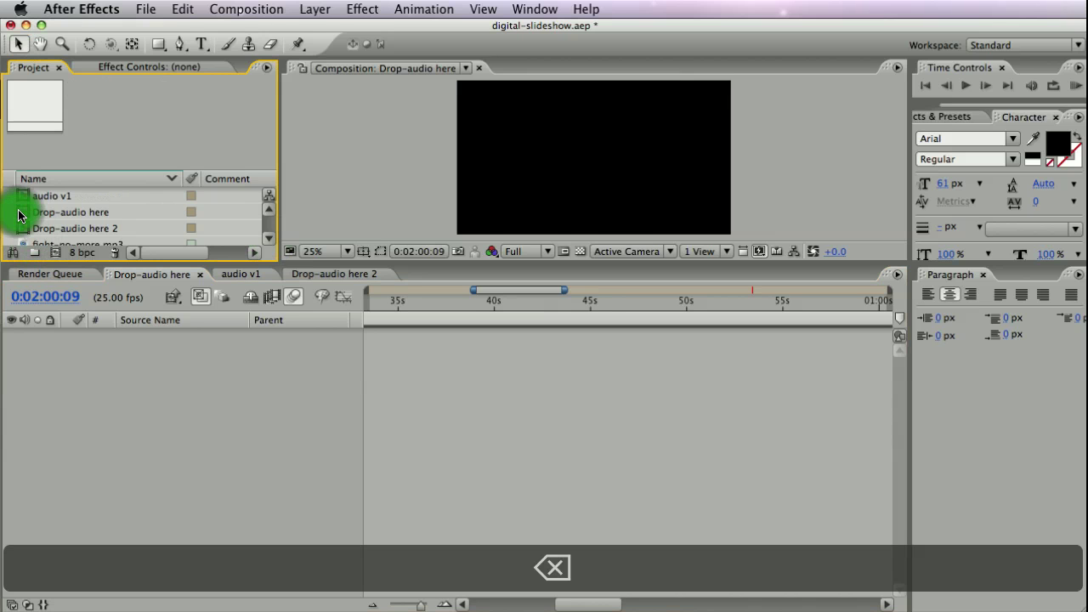
left_click(268, 238)
Step: Add fight-no-more.mp3 back into Drop-audio here, then select layer 7 in audio v1
left_click(40, 238)
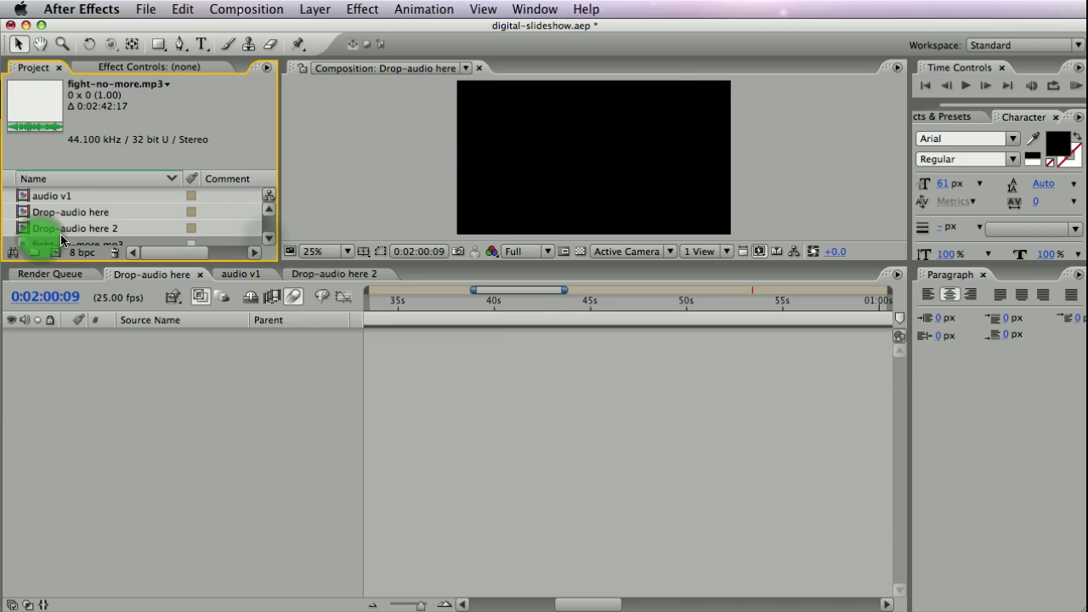
left_click_drag(66, 244, 125, 342)
left_click(240, 274)
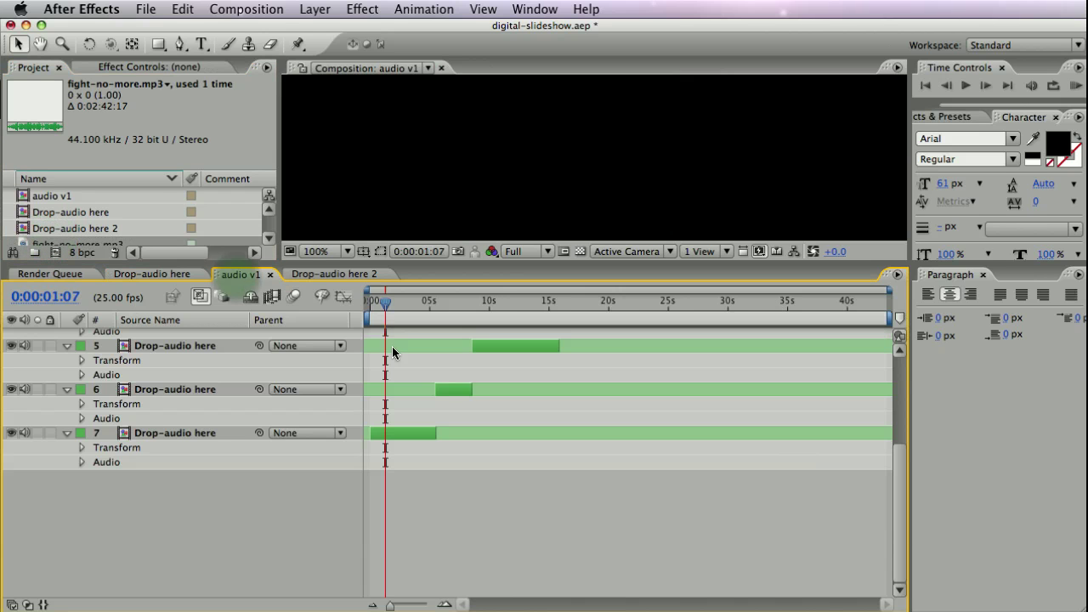
left_click(166, 445)
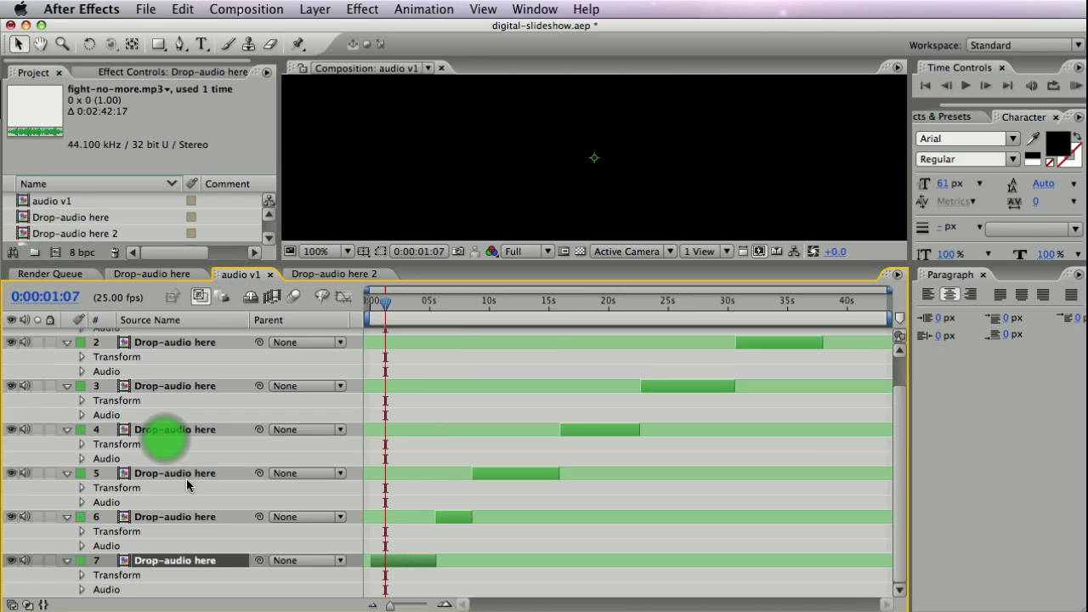